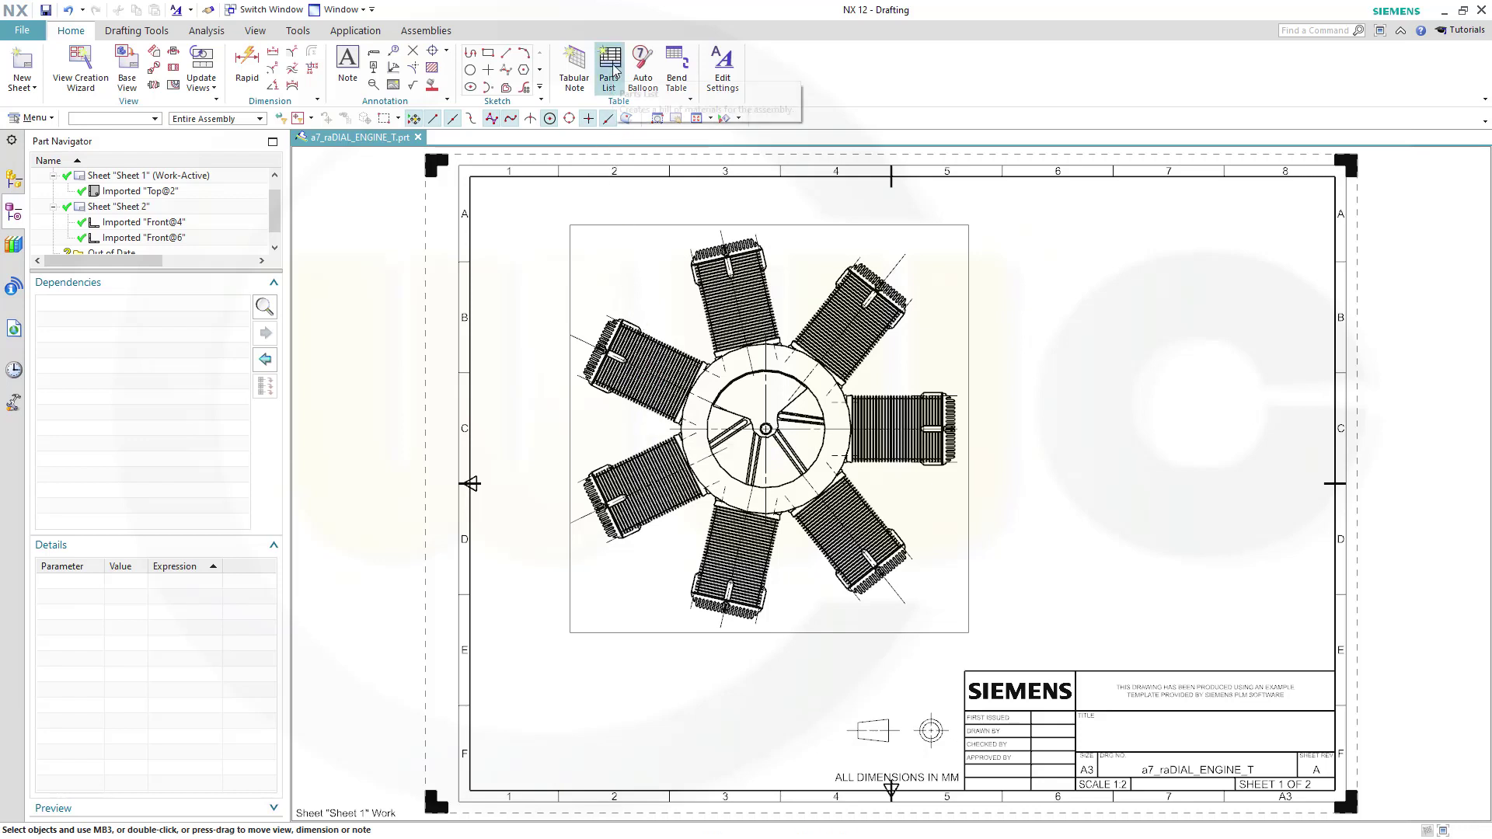
Step: Place the 14-item parts list at Sheet 1's upper right, then activate Sheet 2
left_click(612, 92)
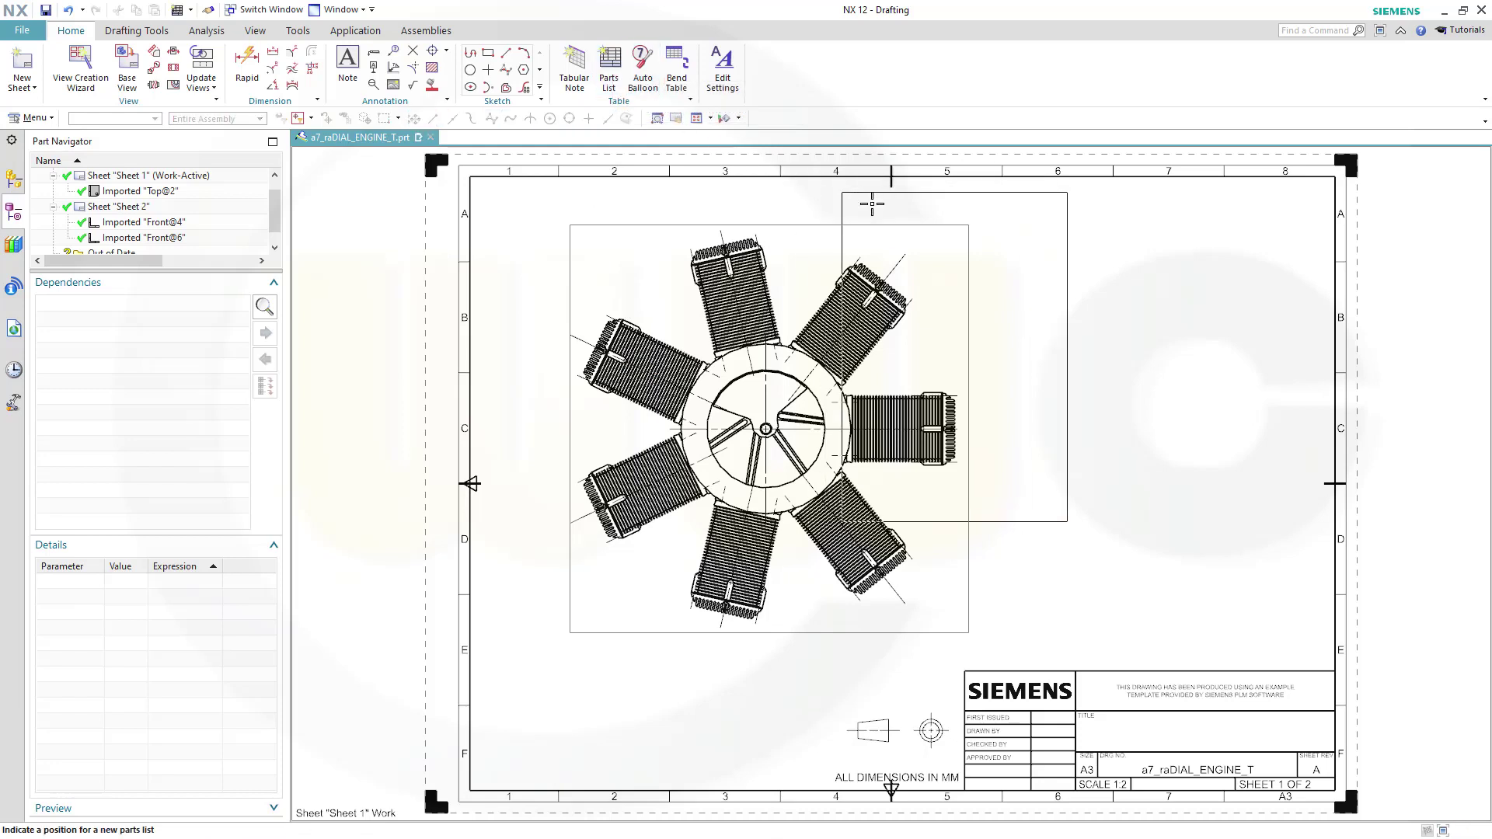
left_click(1028, 219)
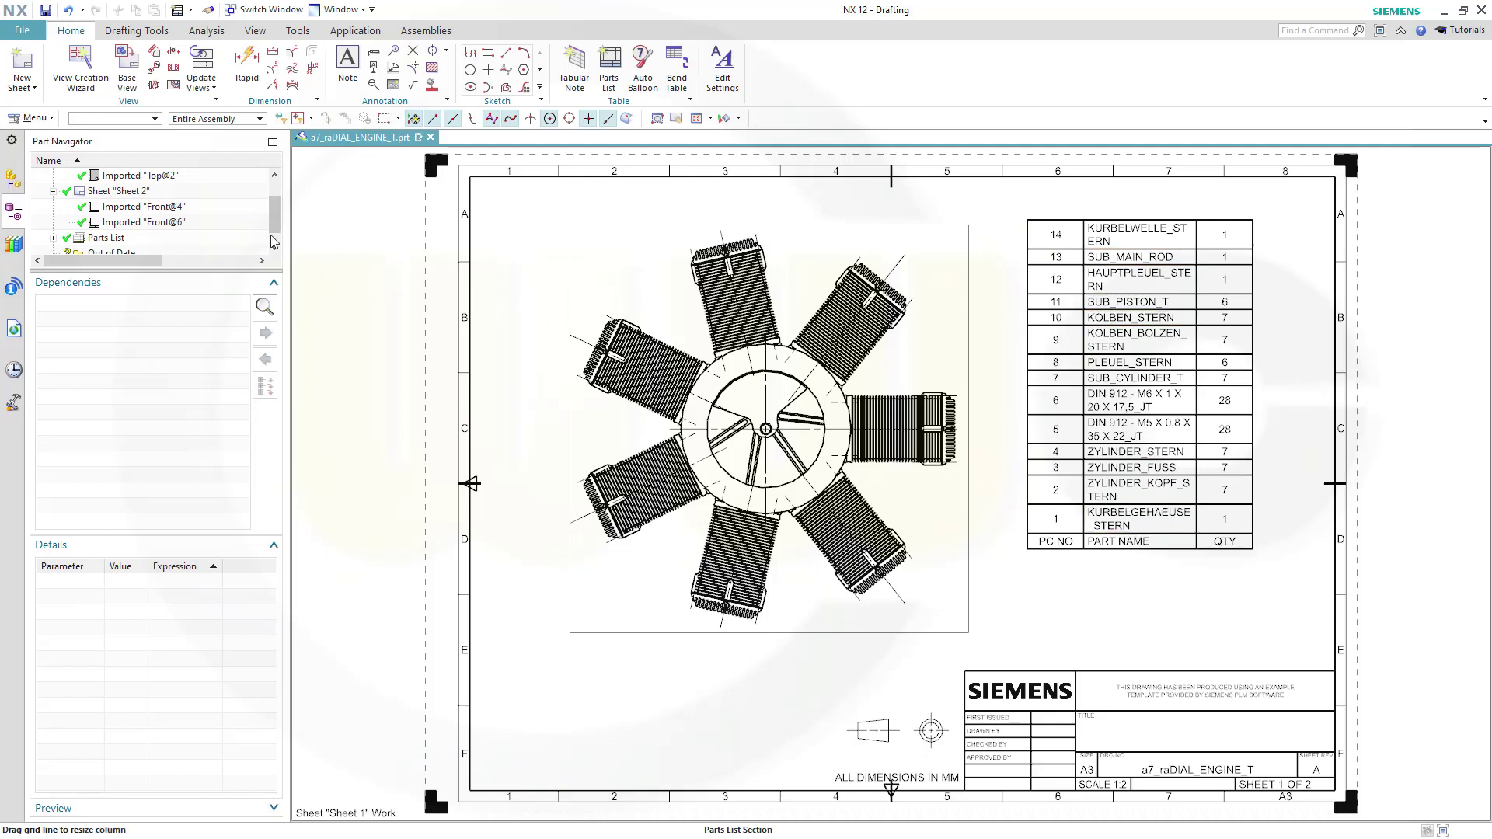
double_click(124, 191)
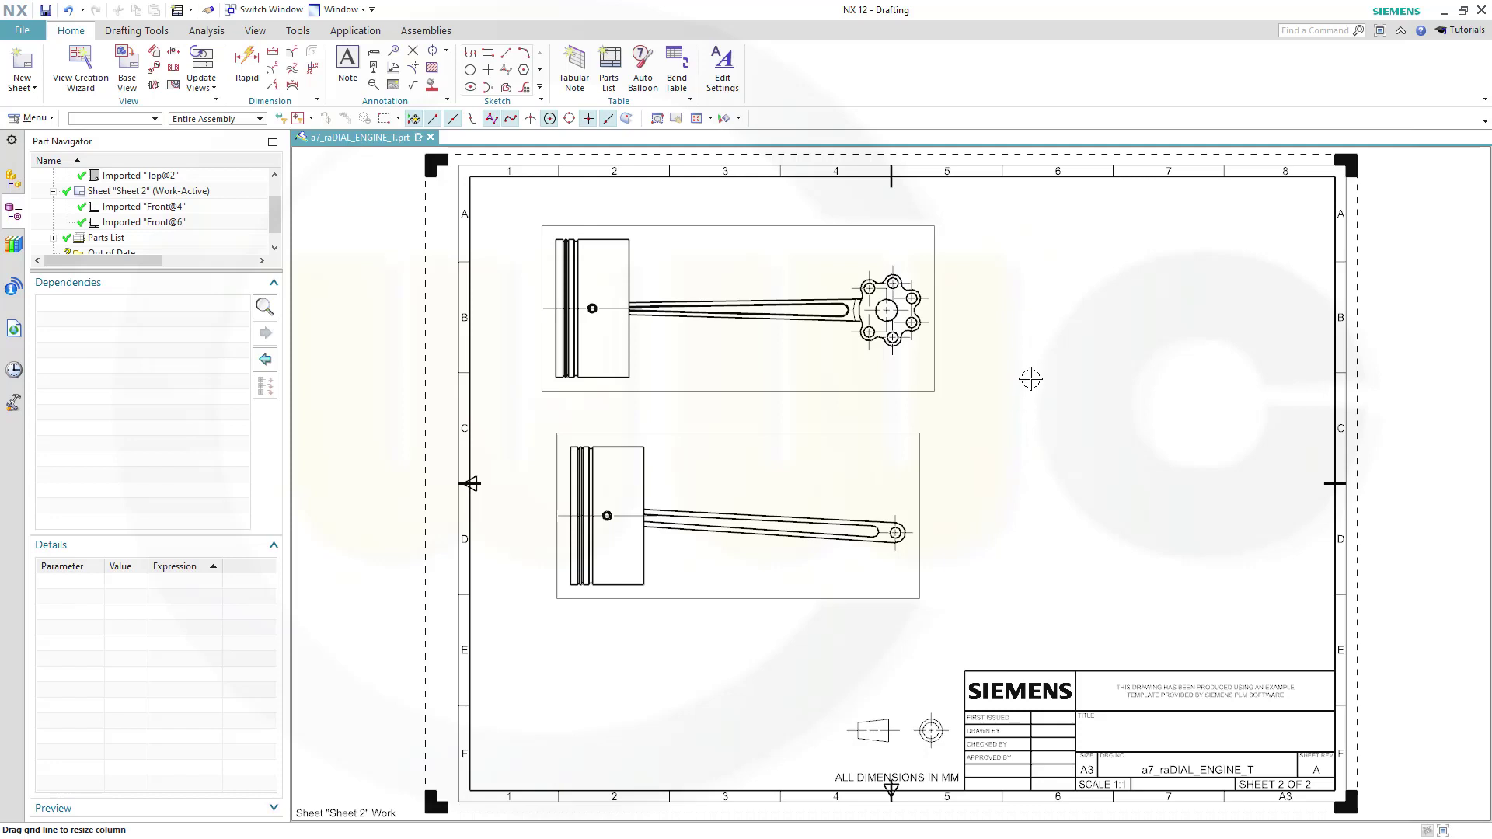
Step: Attempt a parts list on Sheet 2 and dismiss the Multiple Parts List Warning
left_click(606, 68)
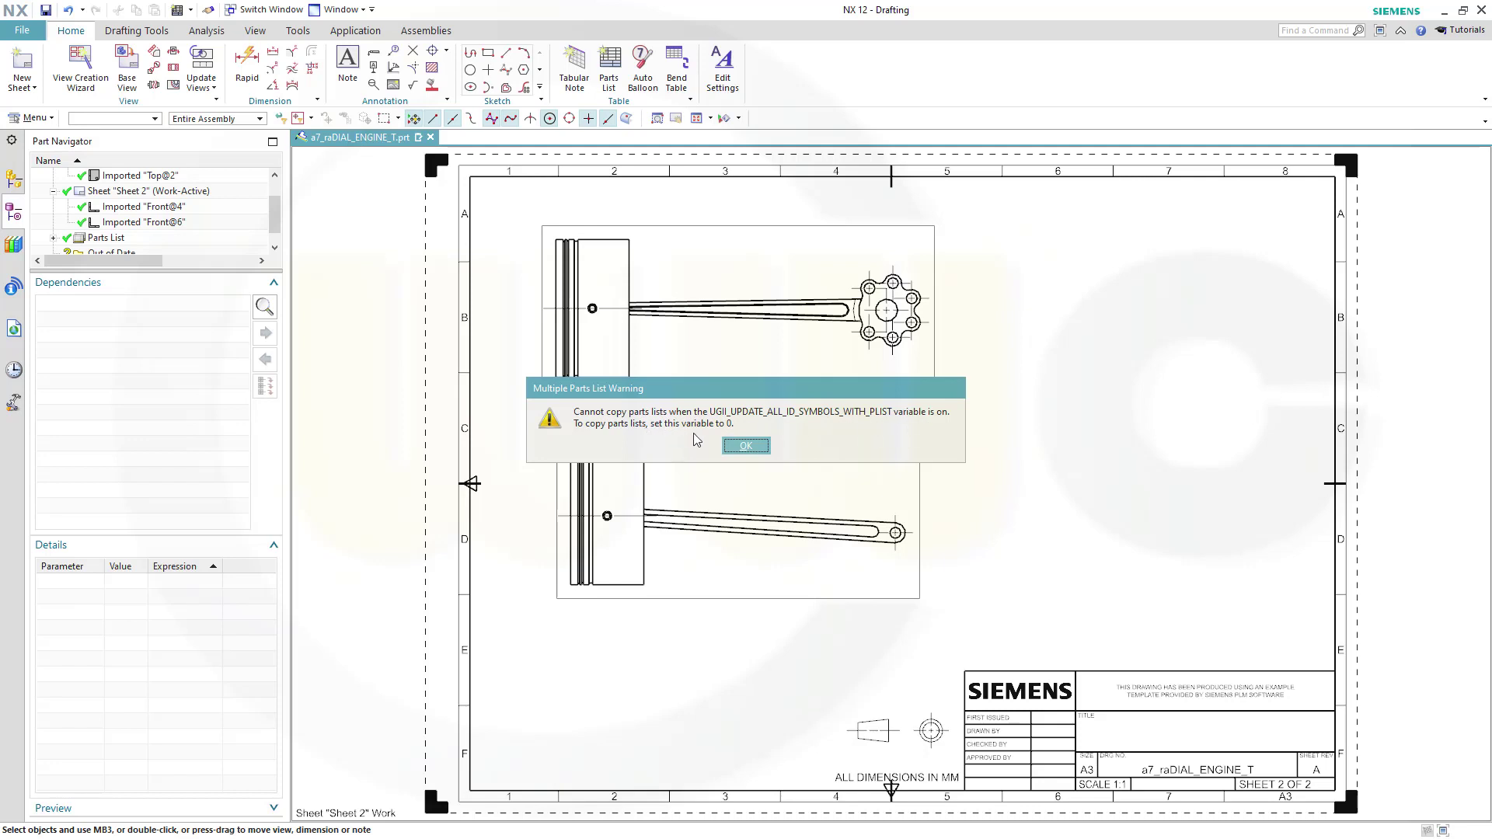
left_click(759, 452)
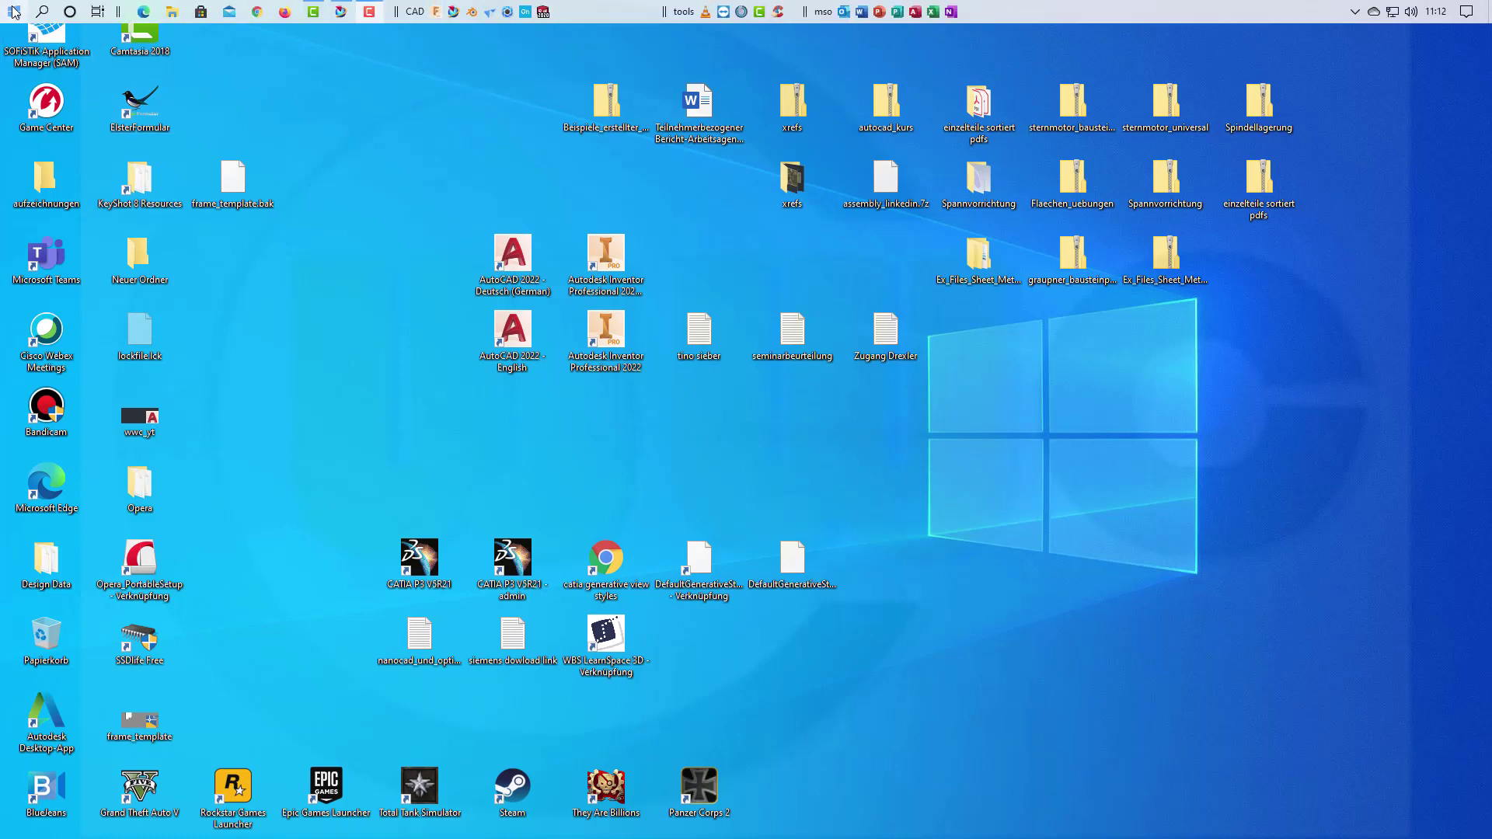
Step: Open System Properties on its Advanced tab via a Start search for 'systemumge'
left_click(14, 11)
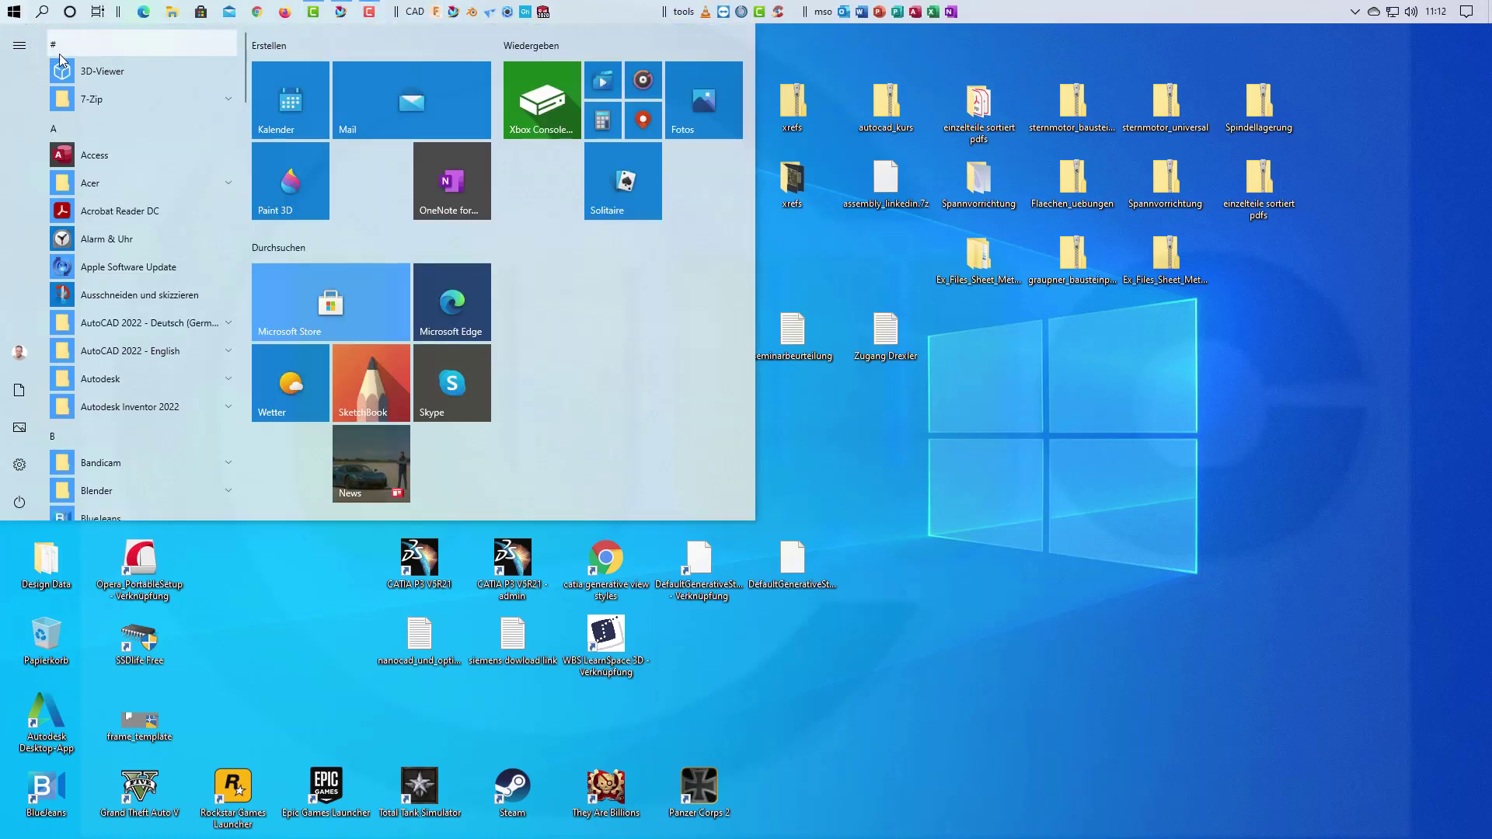
type("syst")
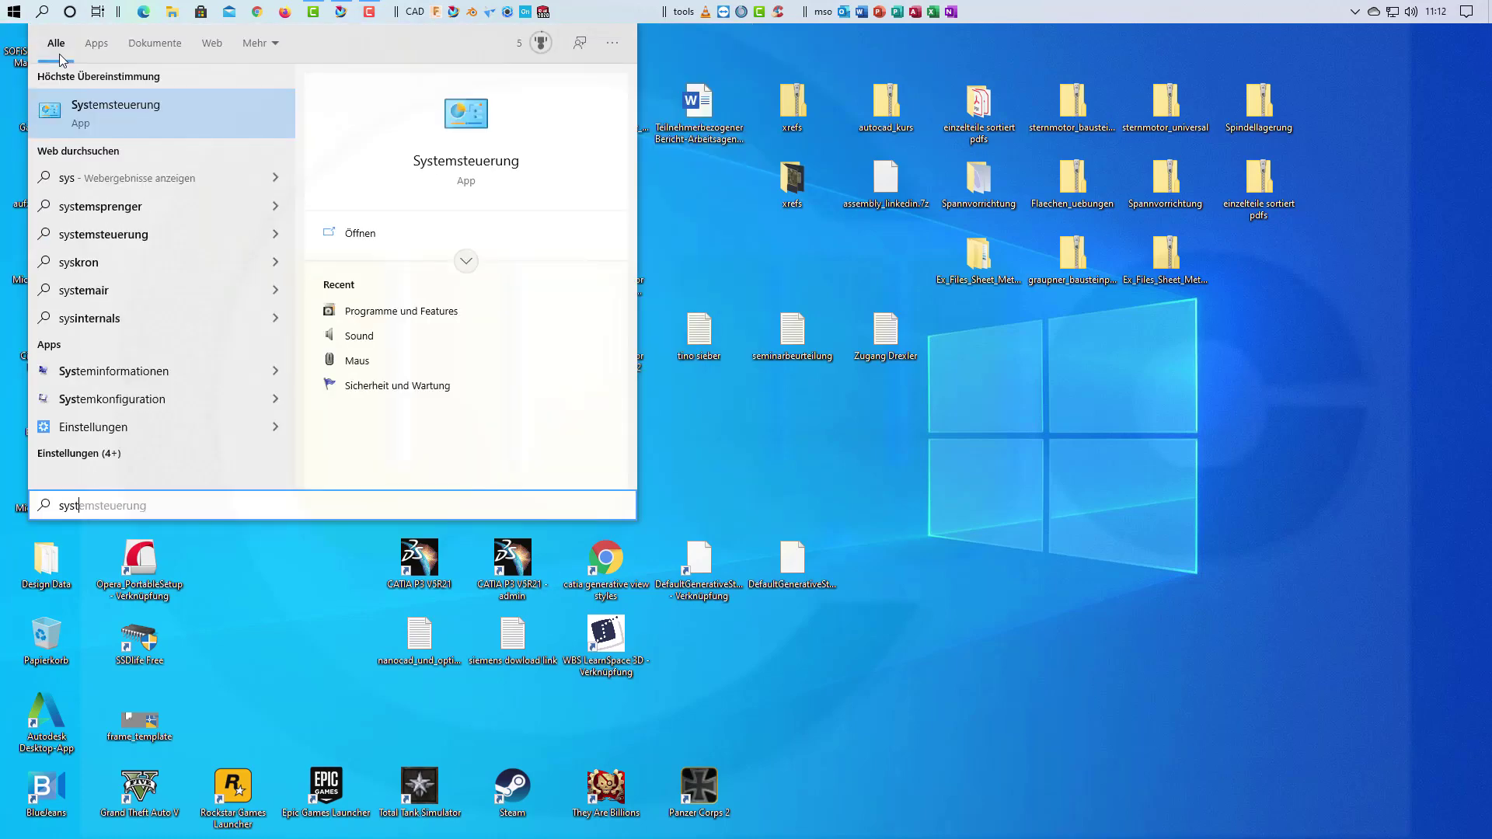
type("emumge")
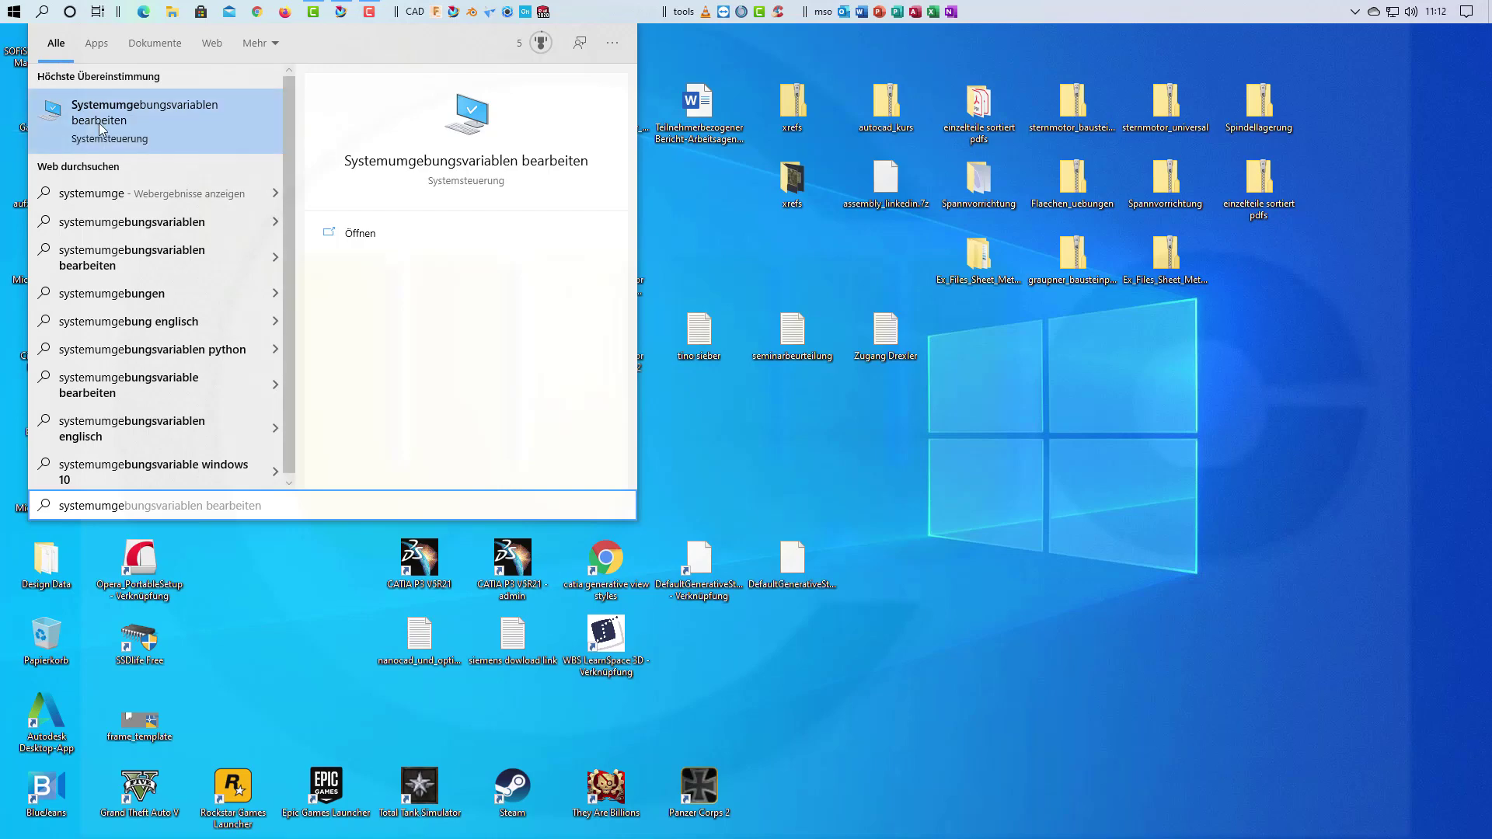
left_click(115, 122)
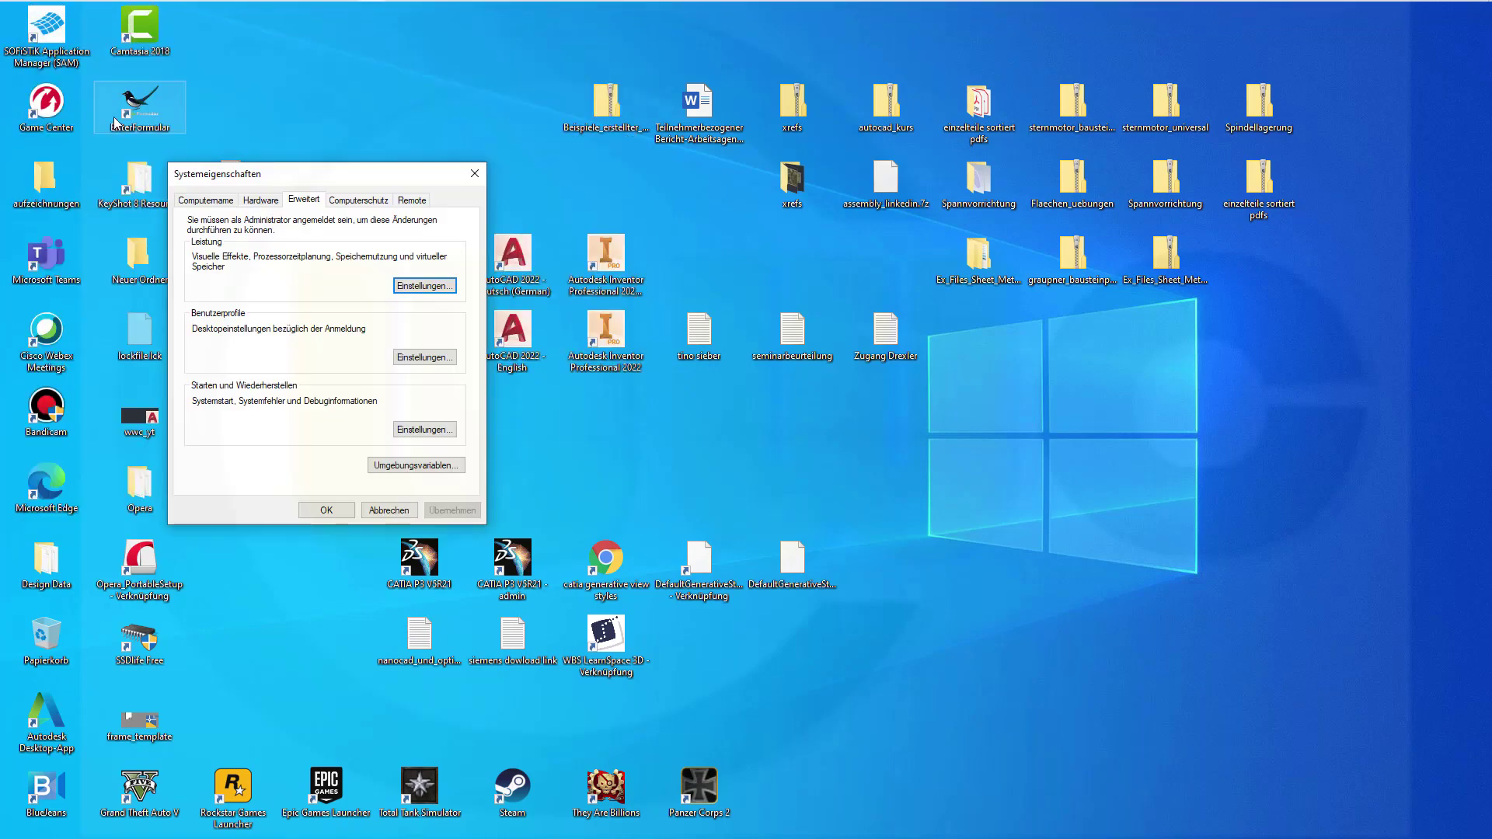
left_click_drag(345, 181, 602, 123)
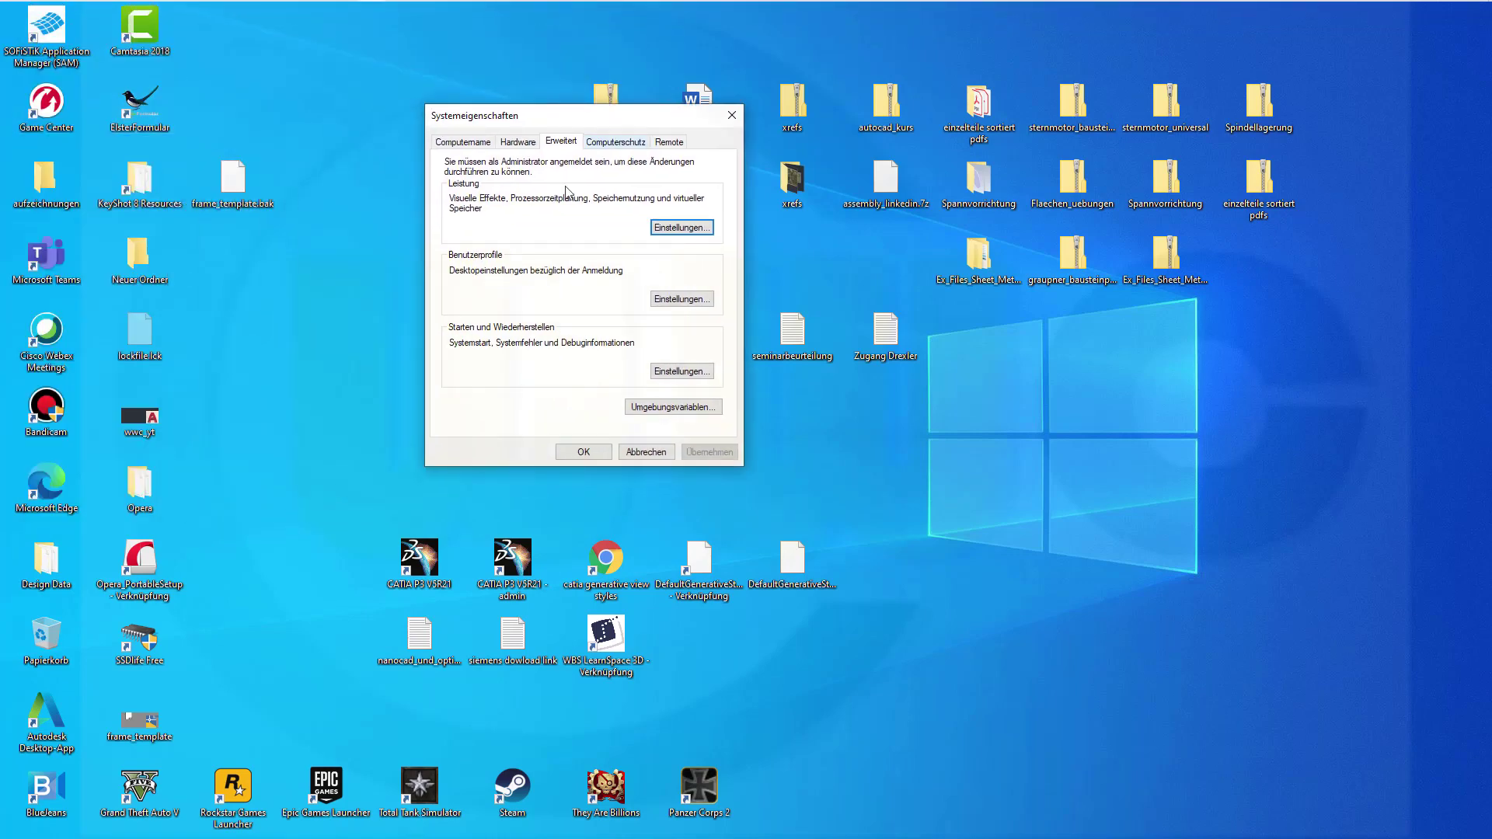
Step: In Environment Variables, create a new system variable named UGII_UPDATE_ALL_ID_SYMBOLS_WITH_PLIST
left_click(664, 412)
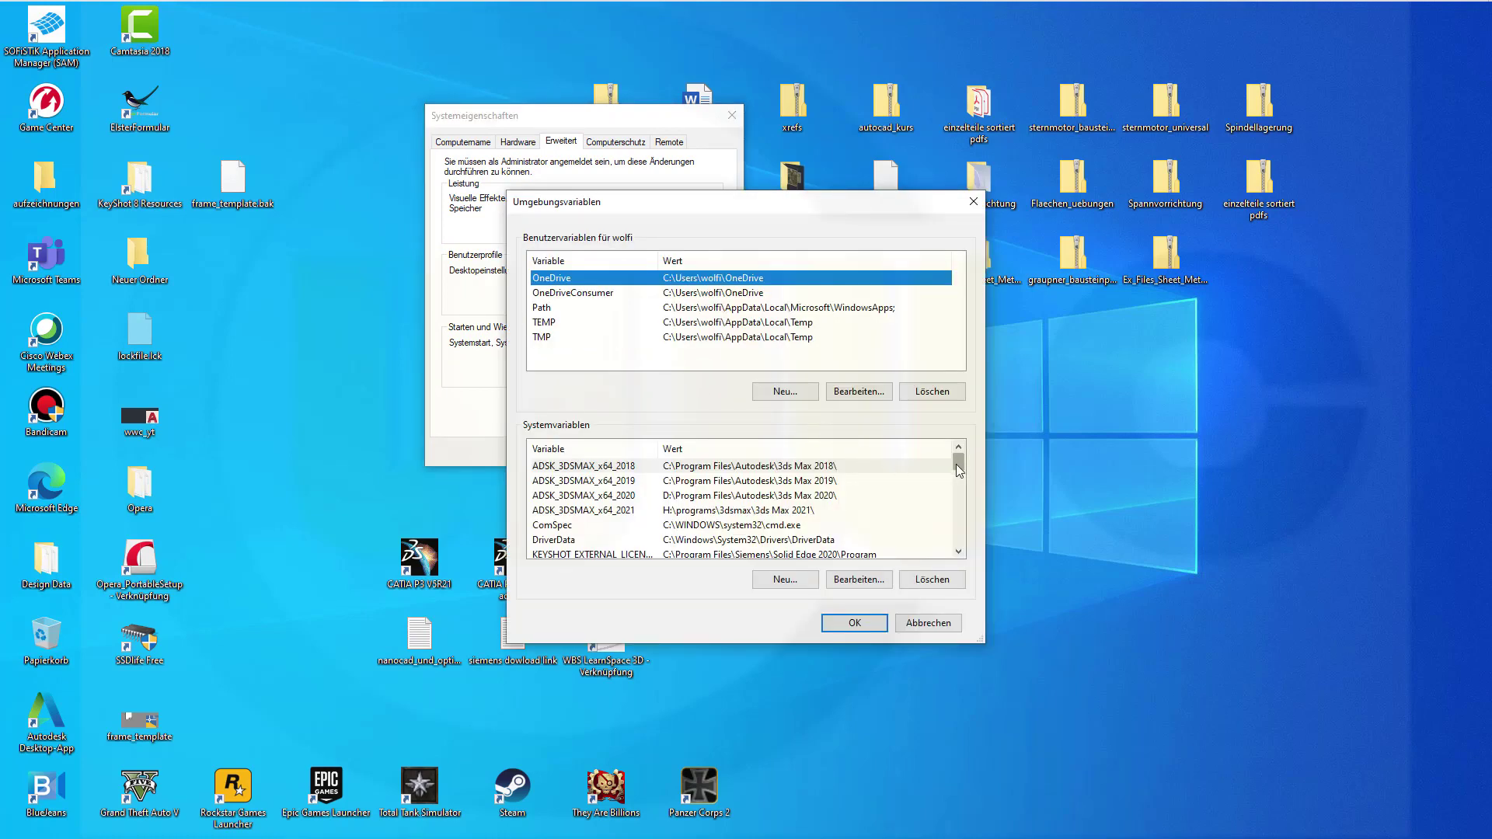
left_click_drag(958, 466, 961, 545)
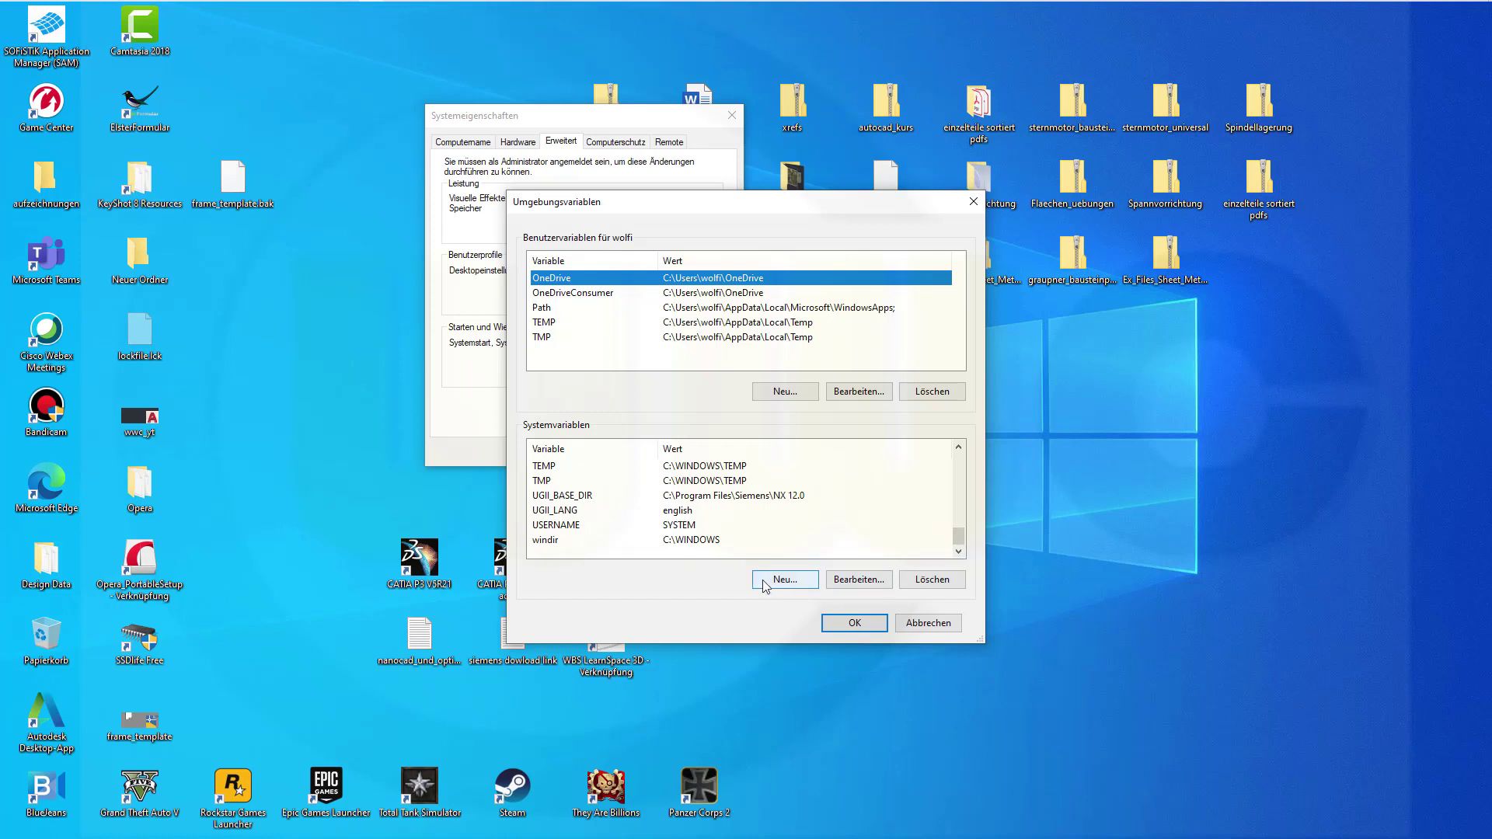
left_click(789, 585)
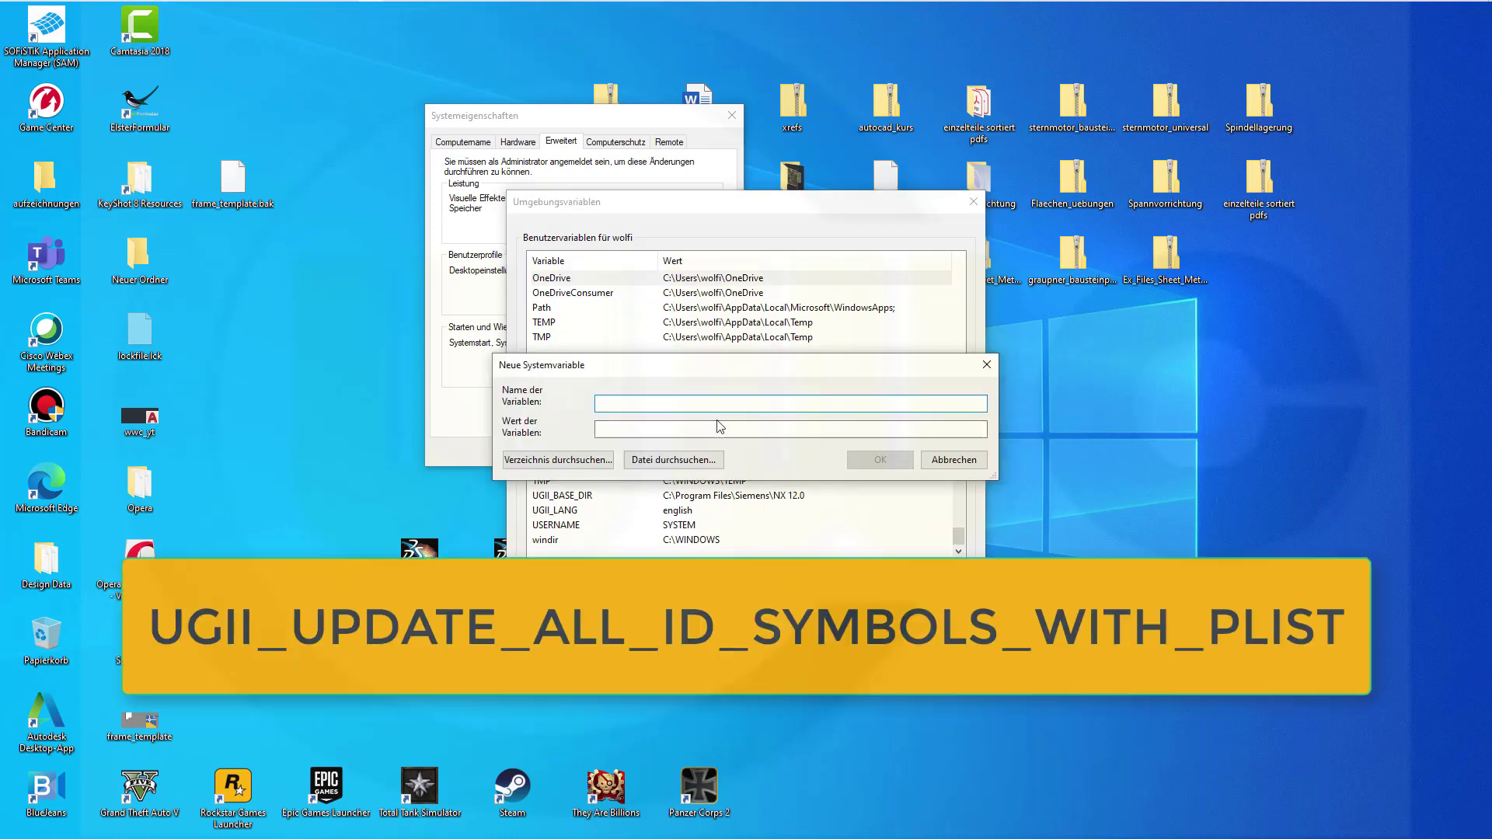
type("UGII_UPDATE_")
type("ALL_ID_SYMBOLS_WITH_PLIST")
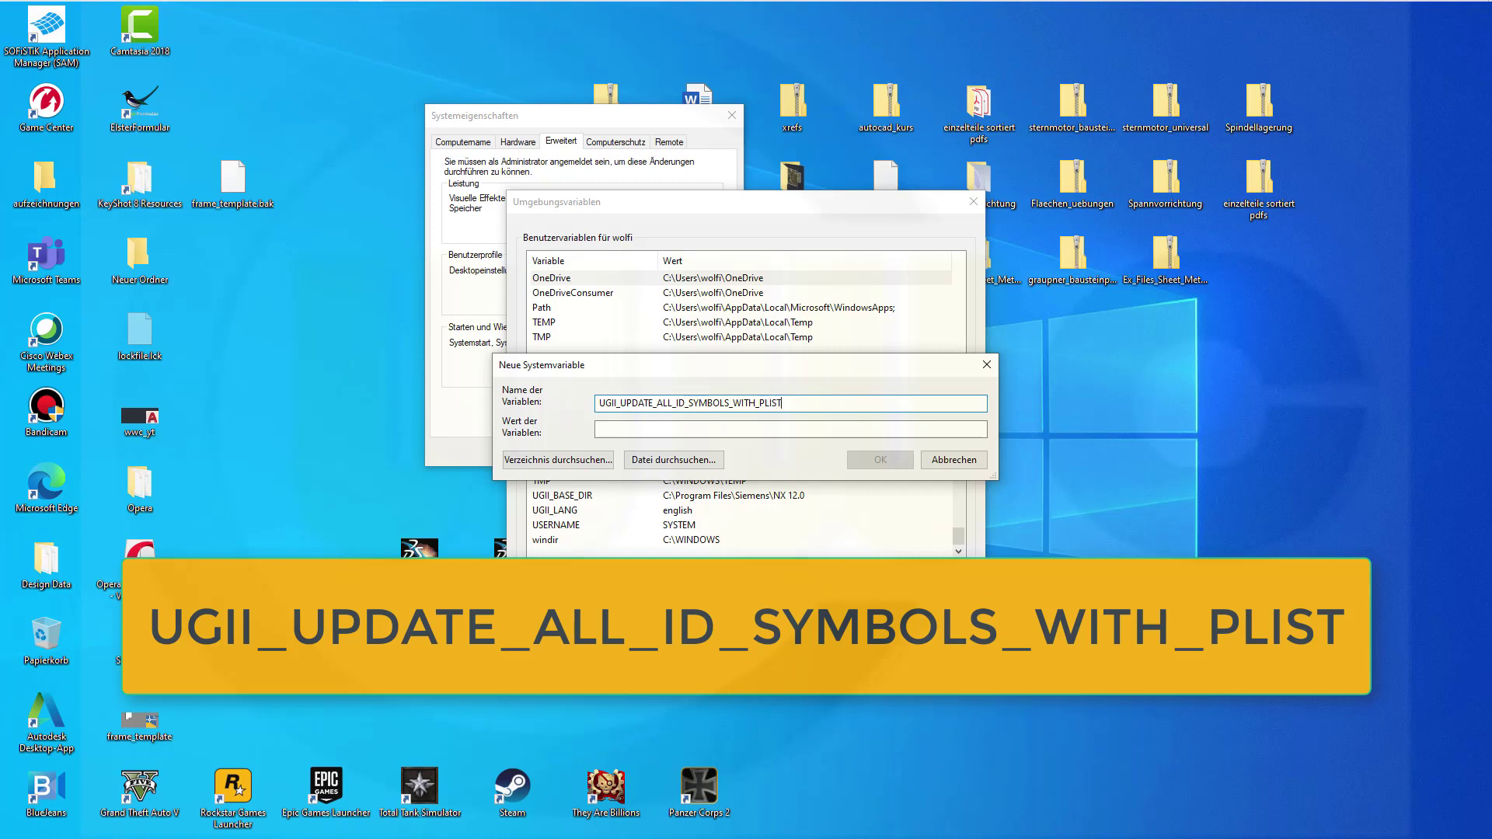
Step: Give the variable value 0 and confirm the Environment Variables window
left_click(790, 429)
type("0")
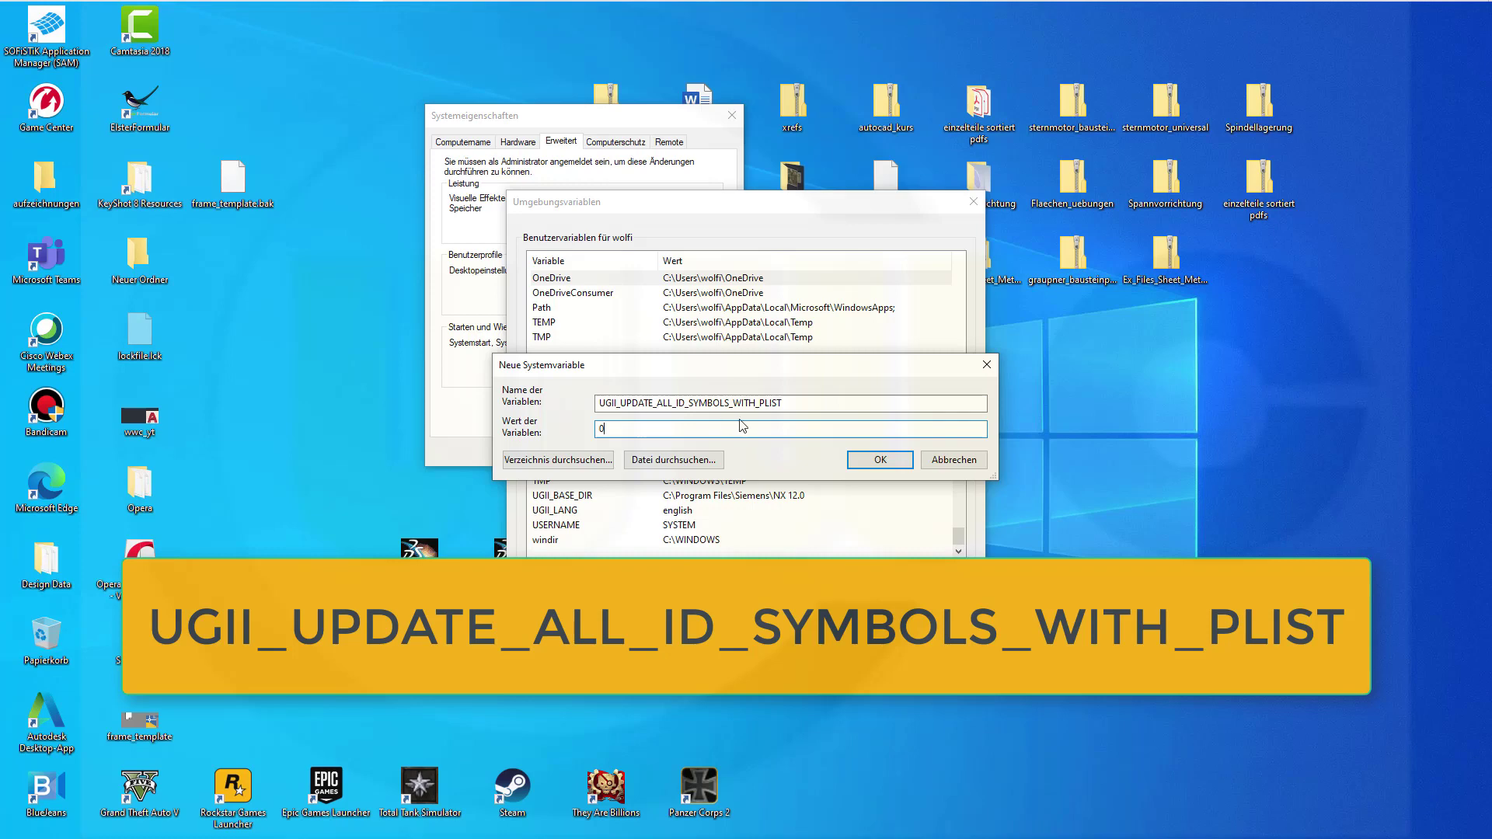
left_click(878, 460)
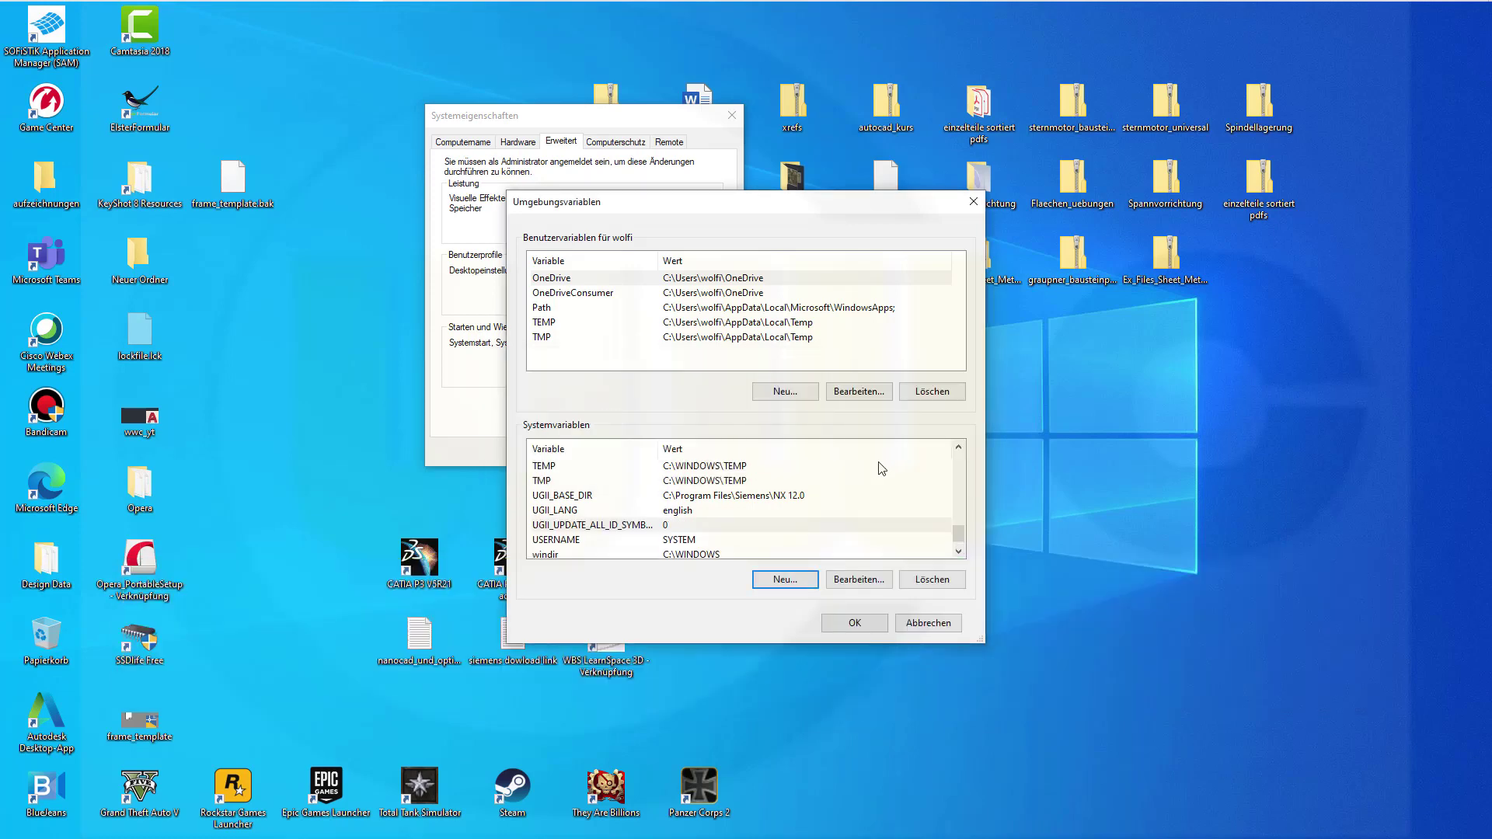
left_click(837, 626)
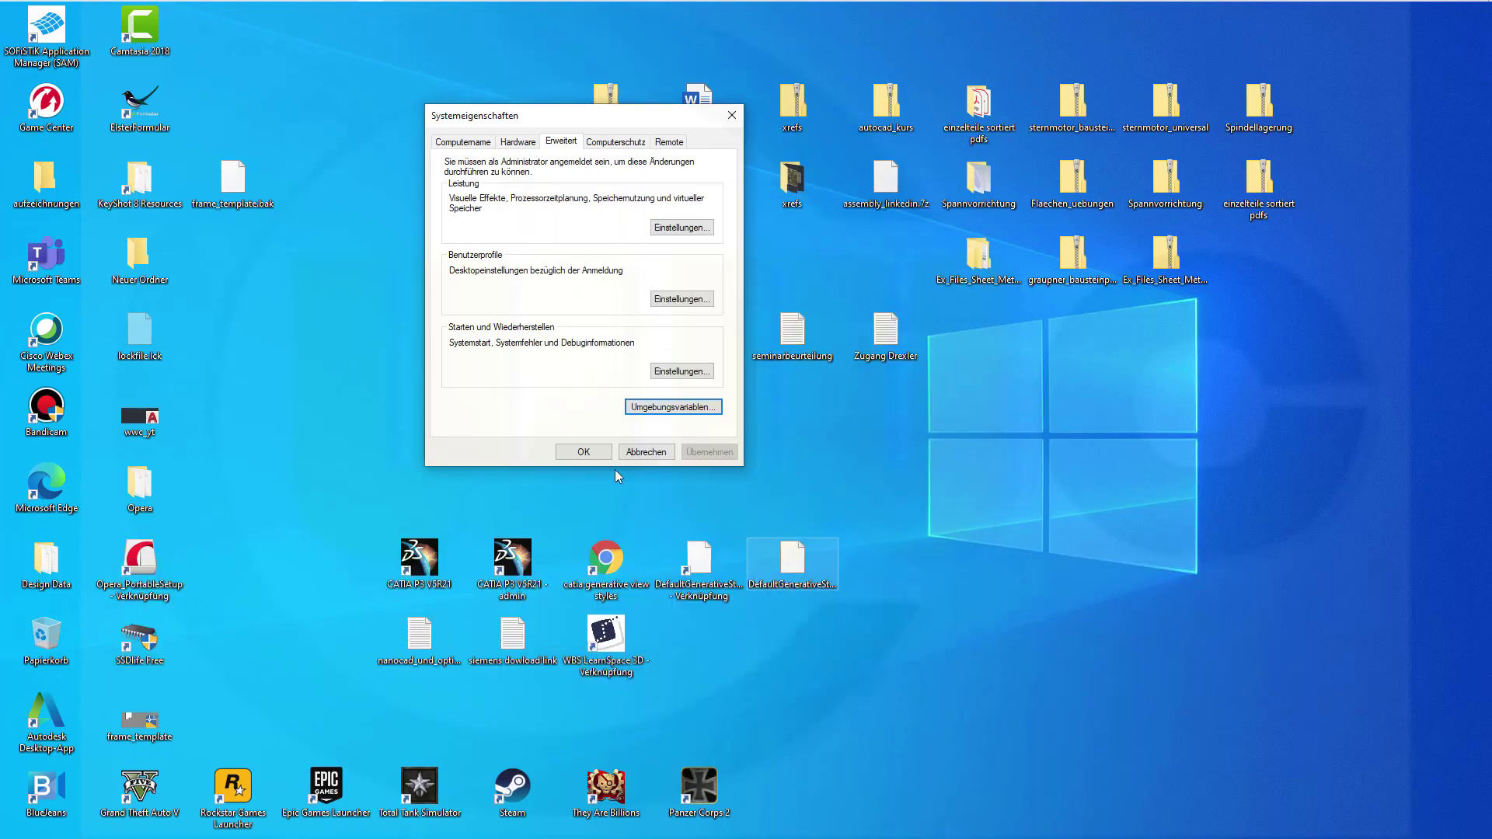
Step: Close System Properties, close the radial engine part and components without saving, and exit NX
left_click(584, 450)
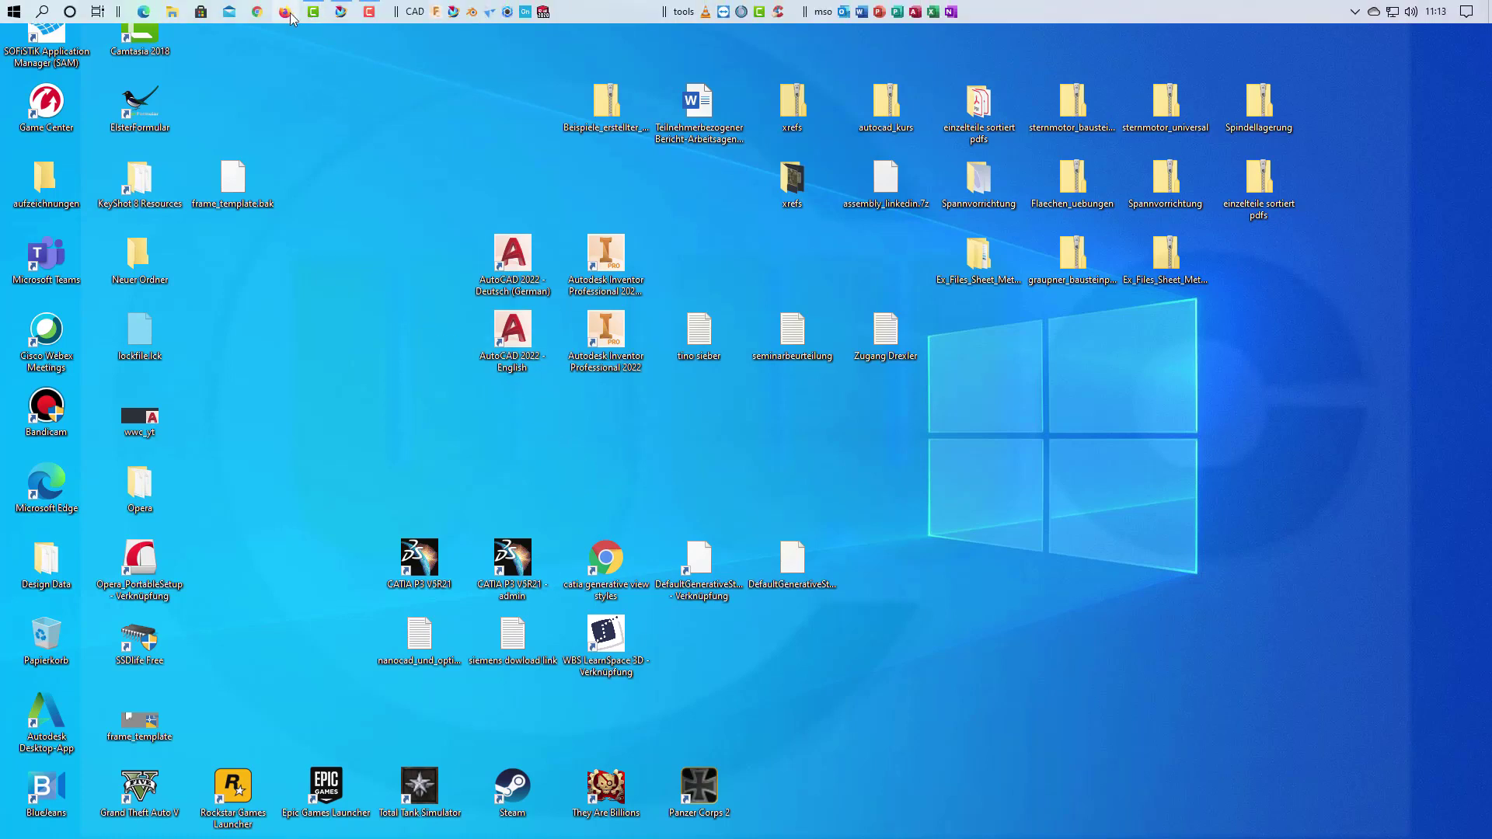
mouse_move(340, 11)
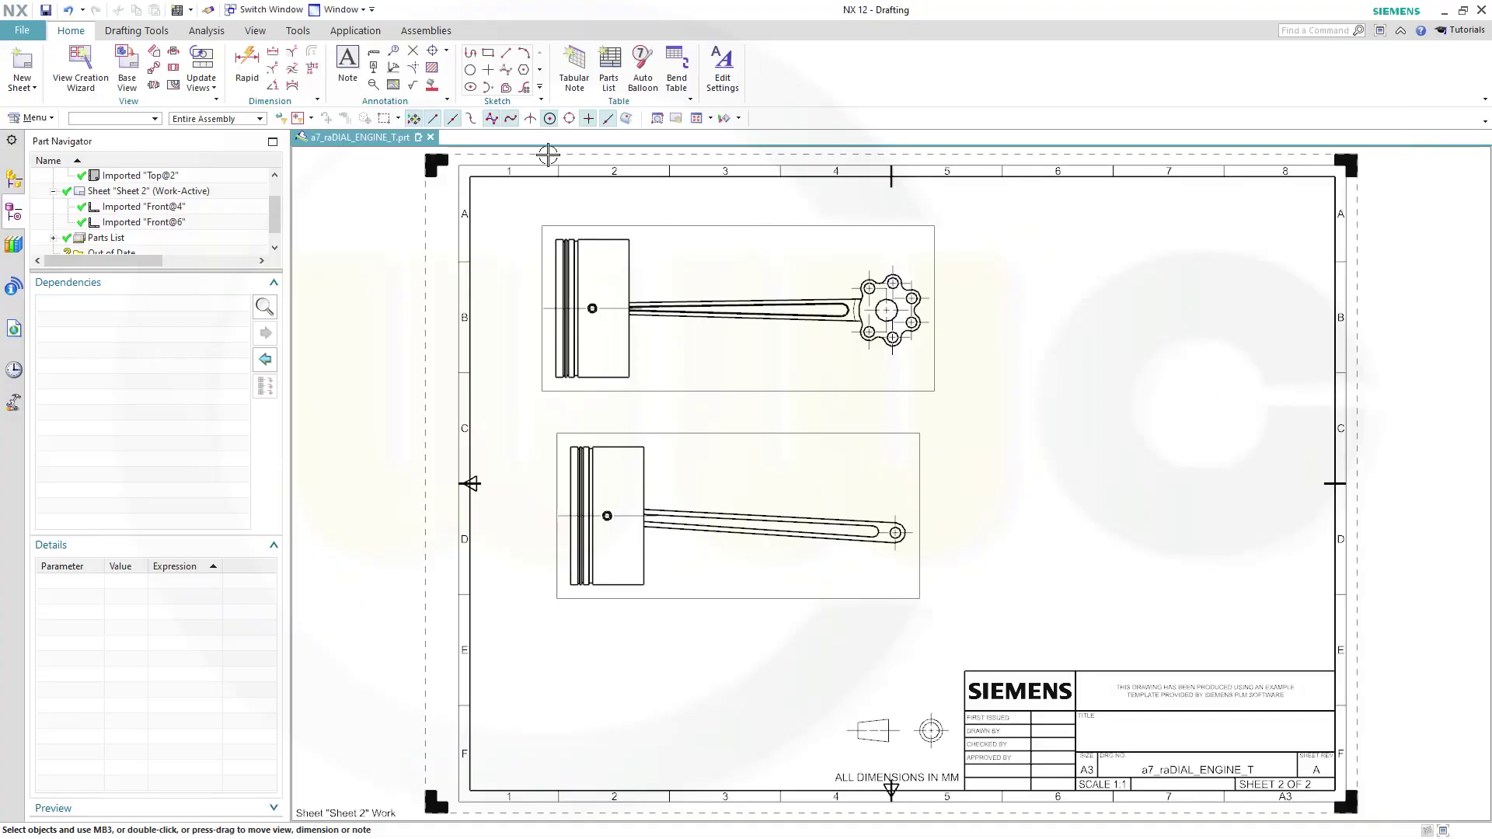
left_click(431, 136)
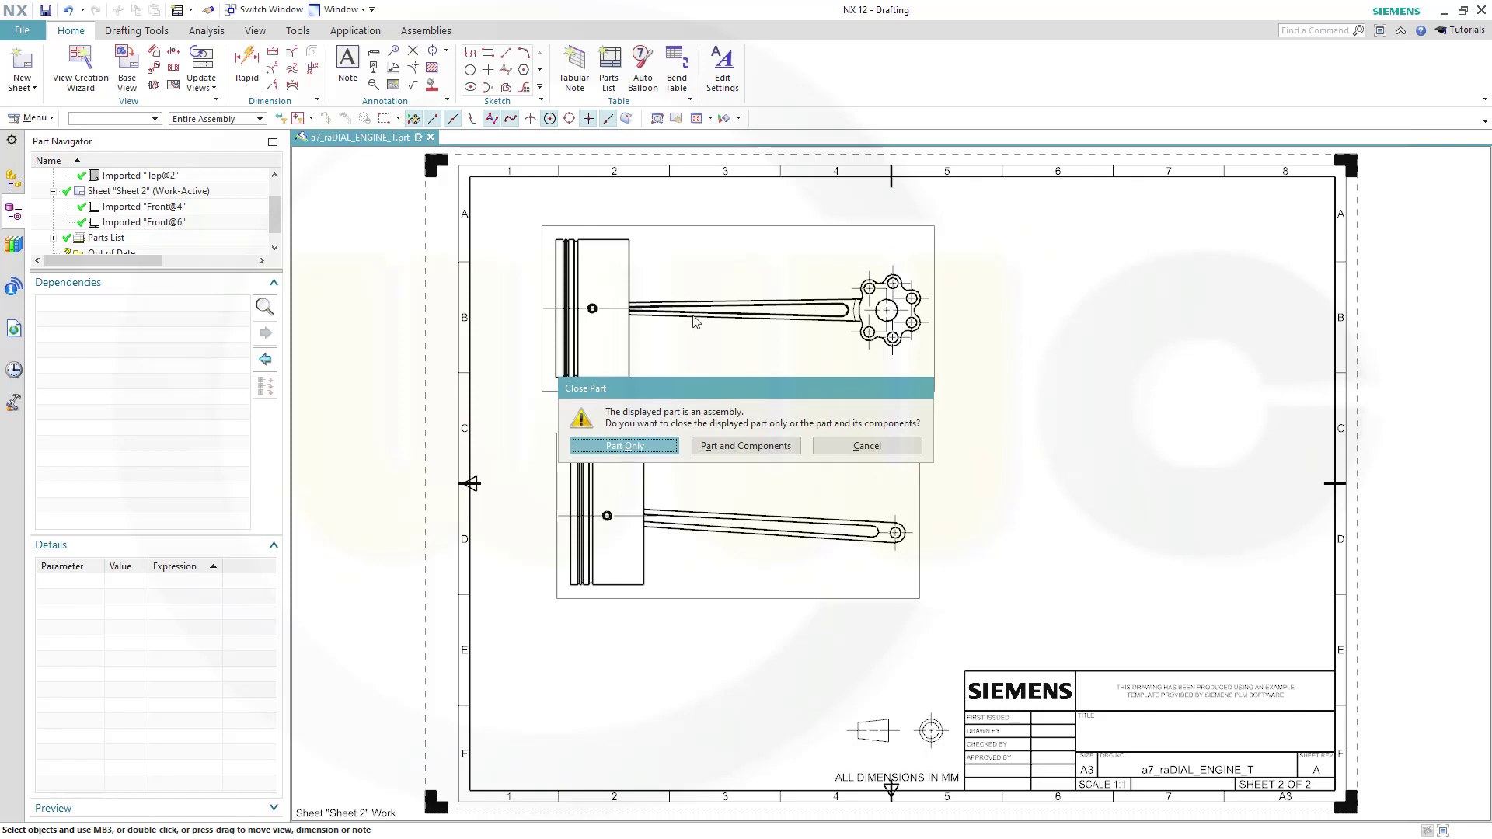
left_click(715, 449)
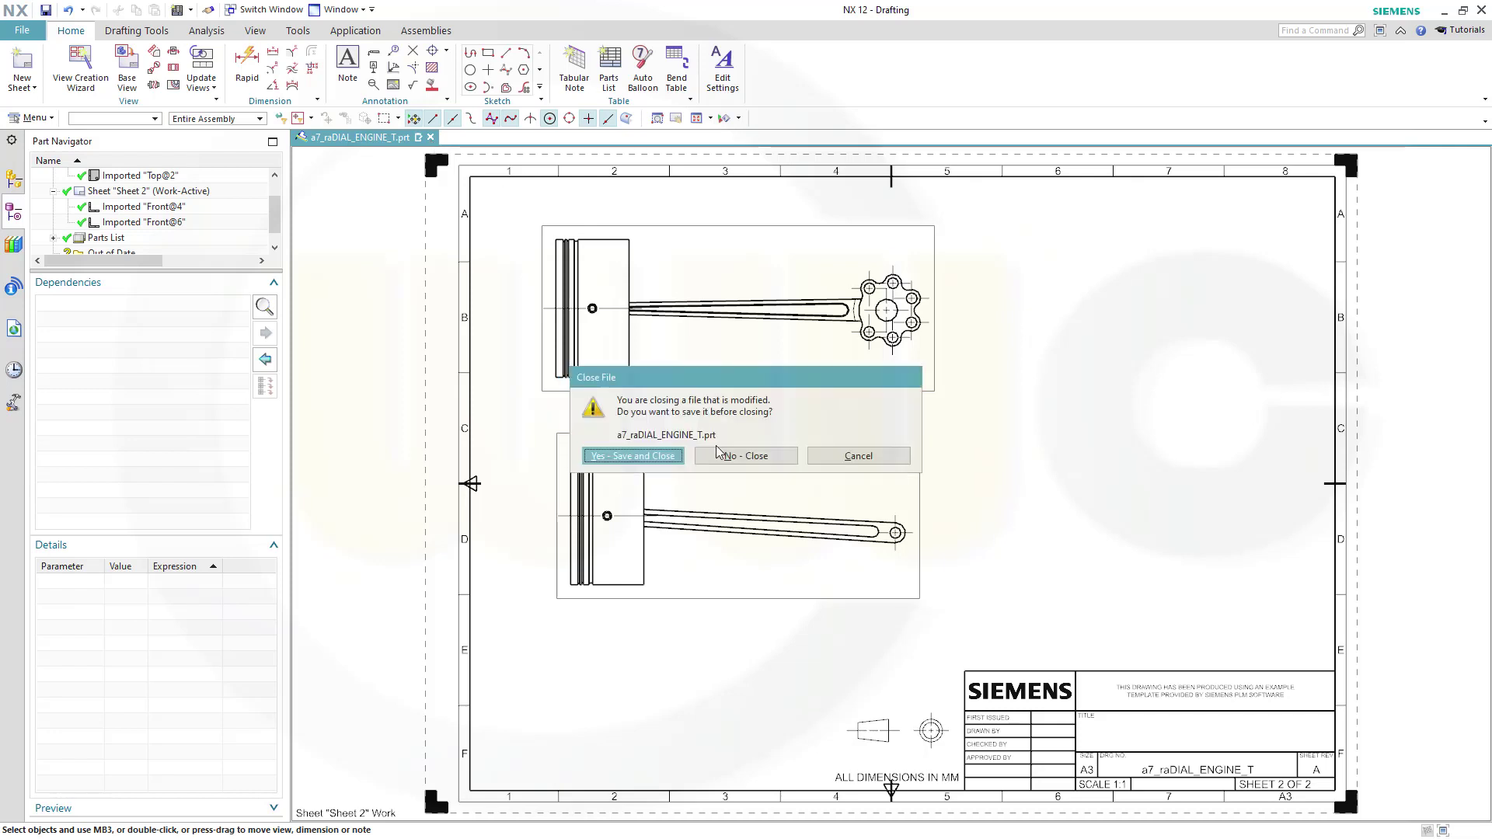
left_click(742, 456)
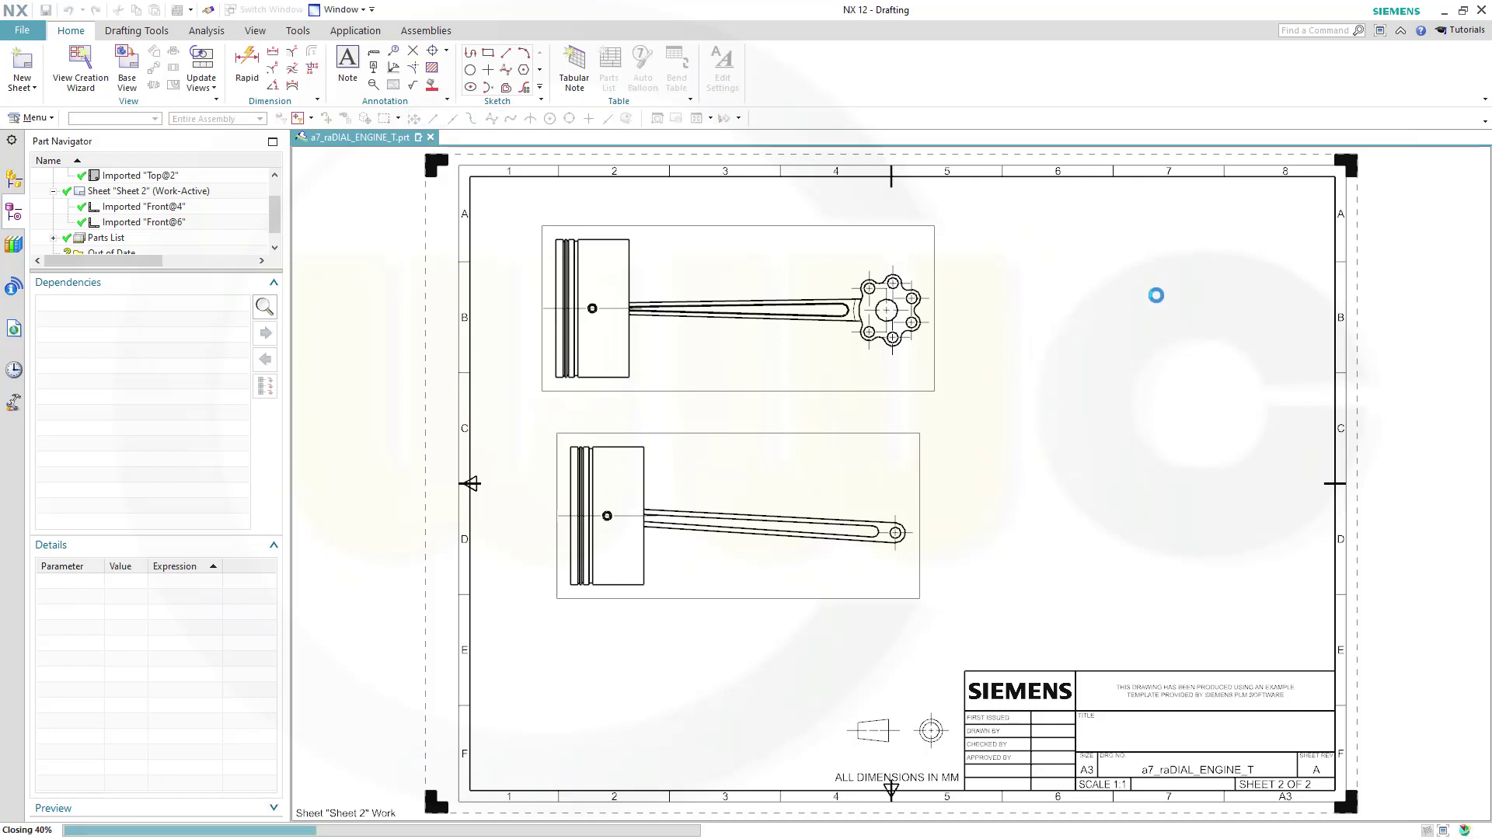
left_click(1481, 11)
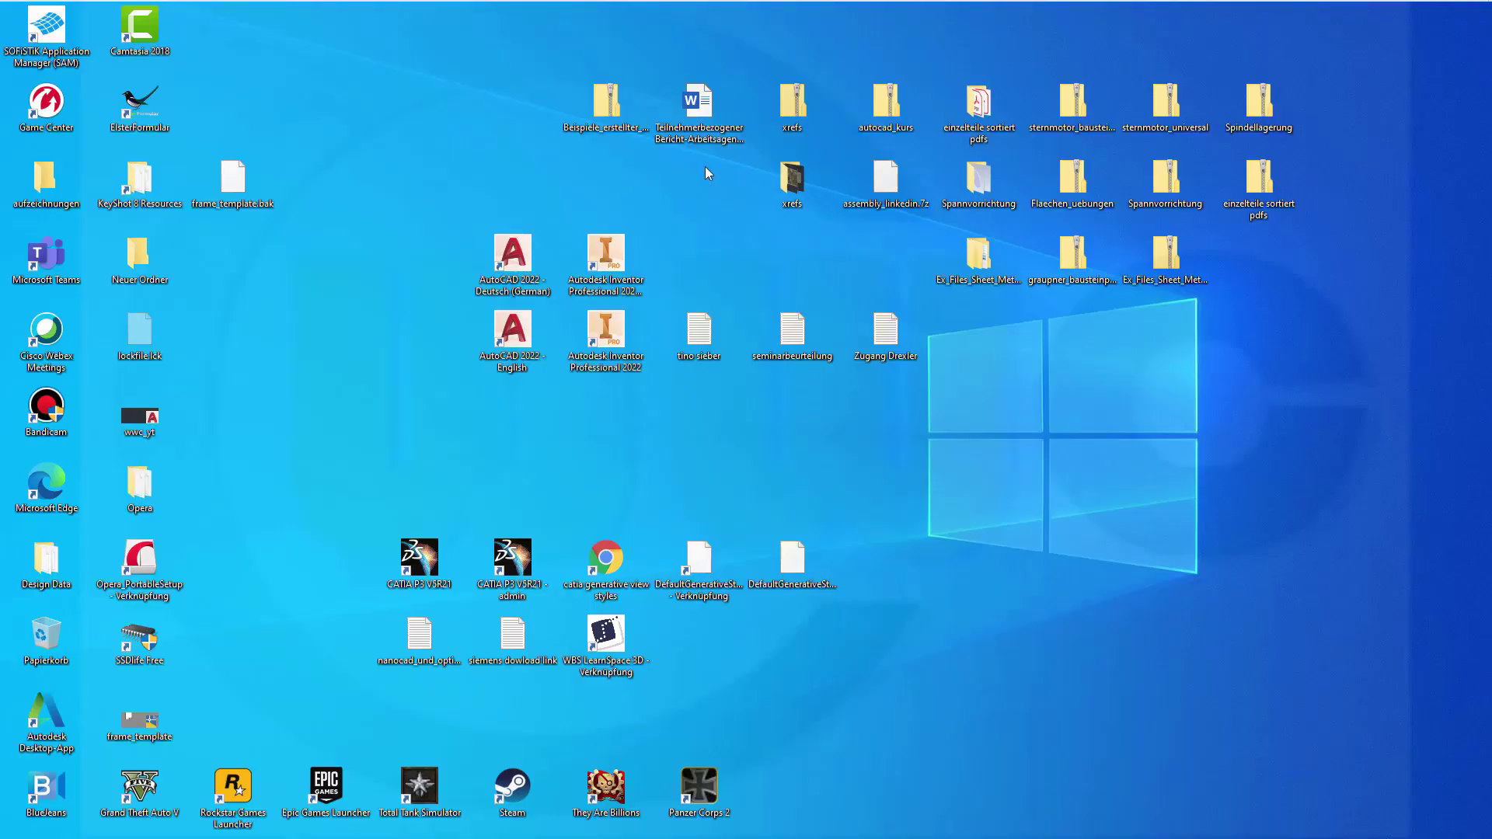
Step: Relaunch NX, clear the licensing error, and reopen a7_raDIAL_ENGINE_T.prt from History
mouse_move(257, 8)
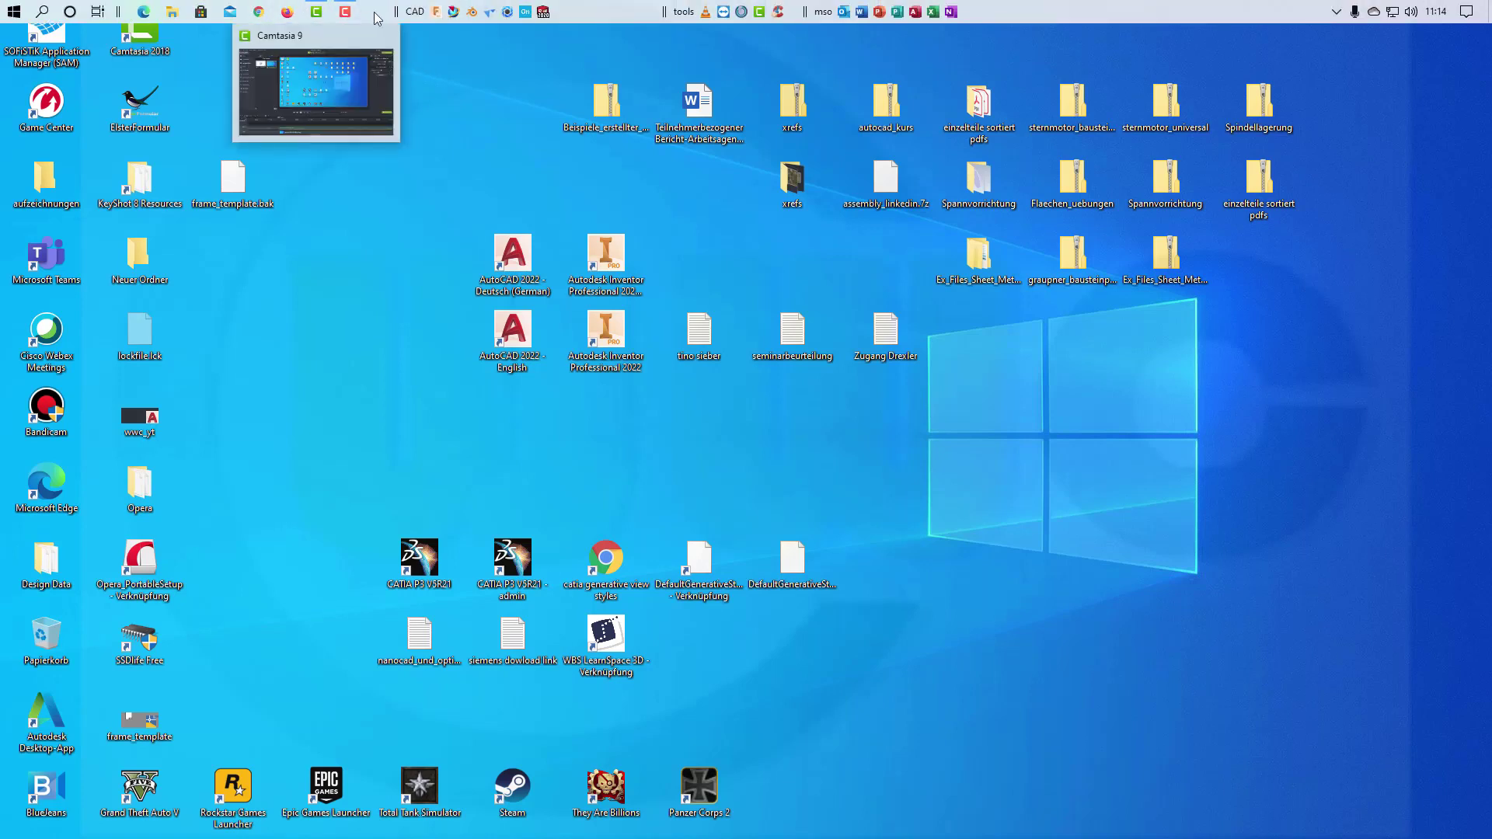
left_click(453, 12)
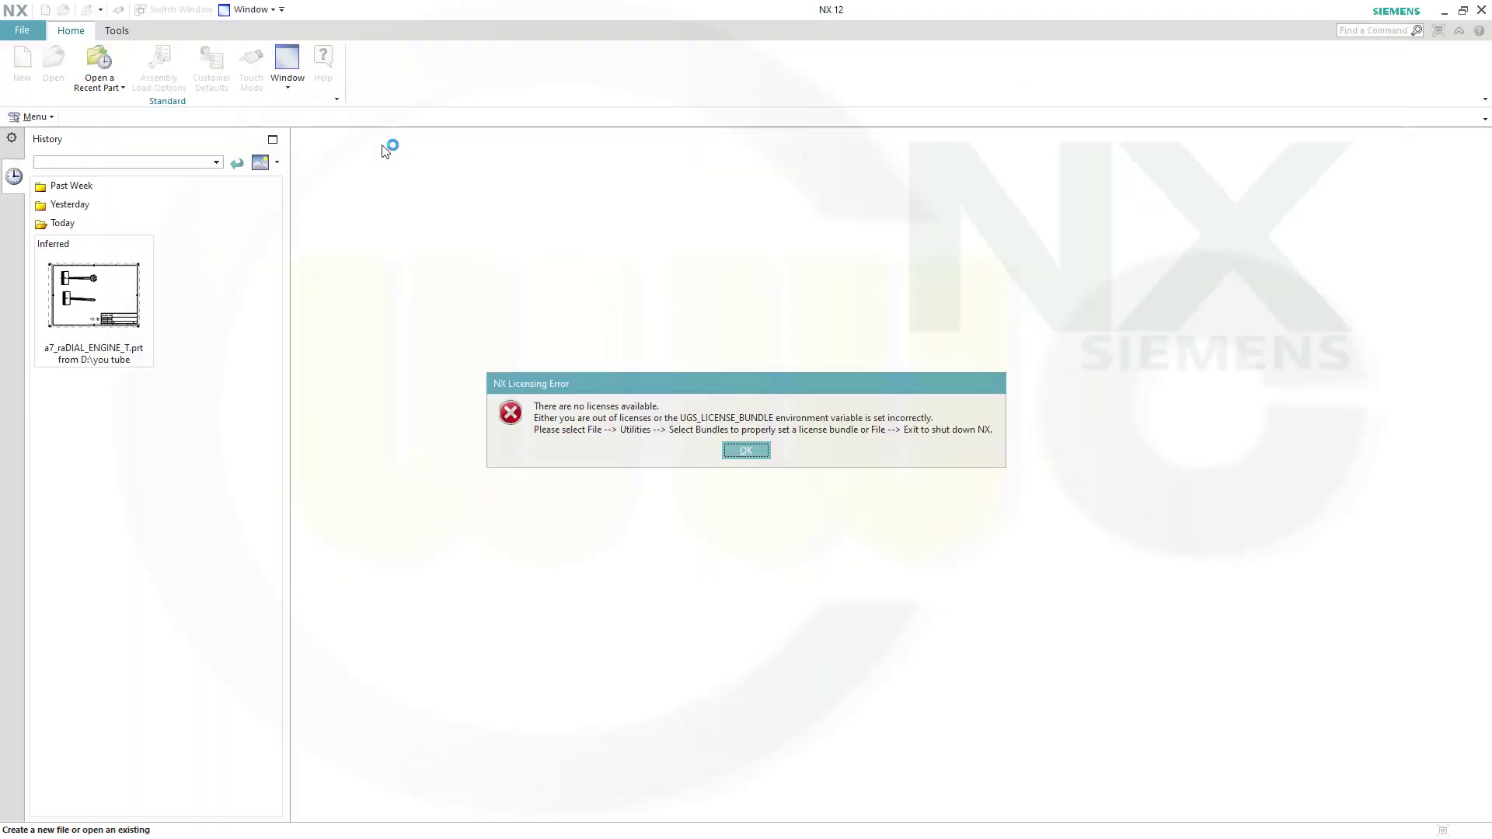
left_click(738, 453)
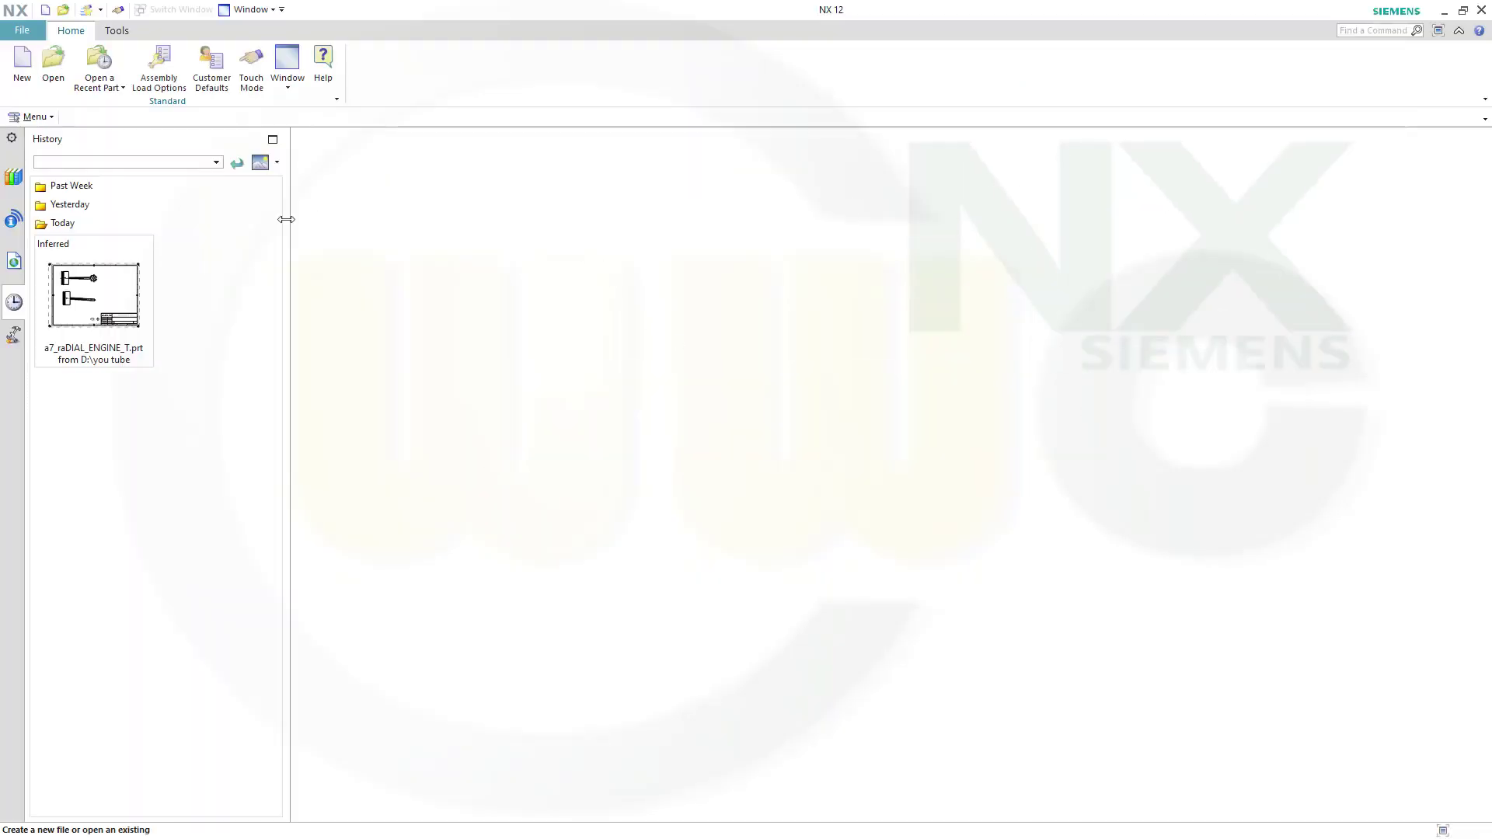
left_click(87, 302)
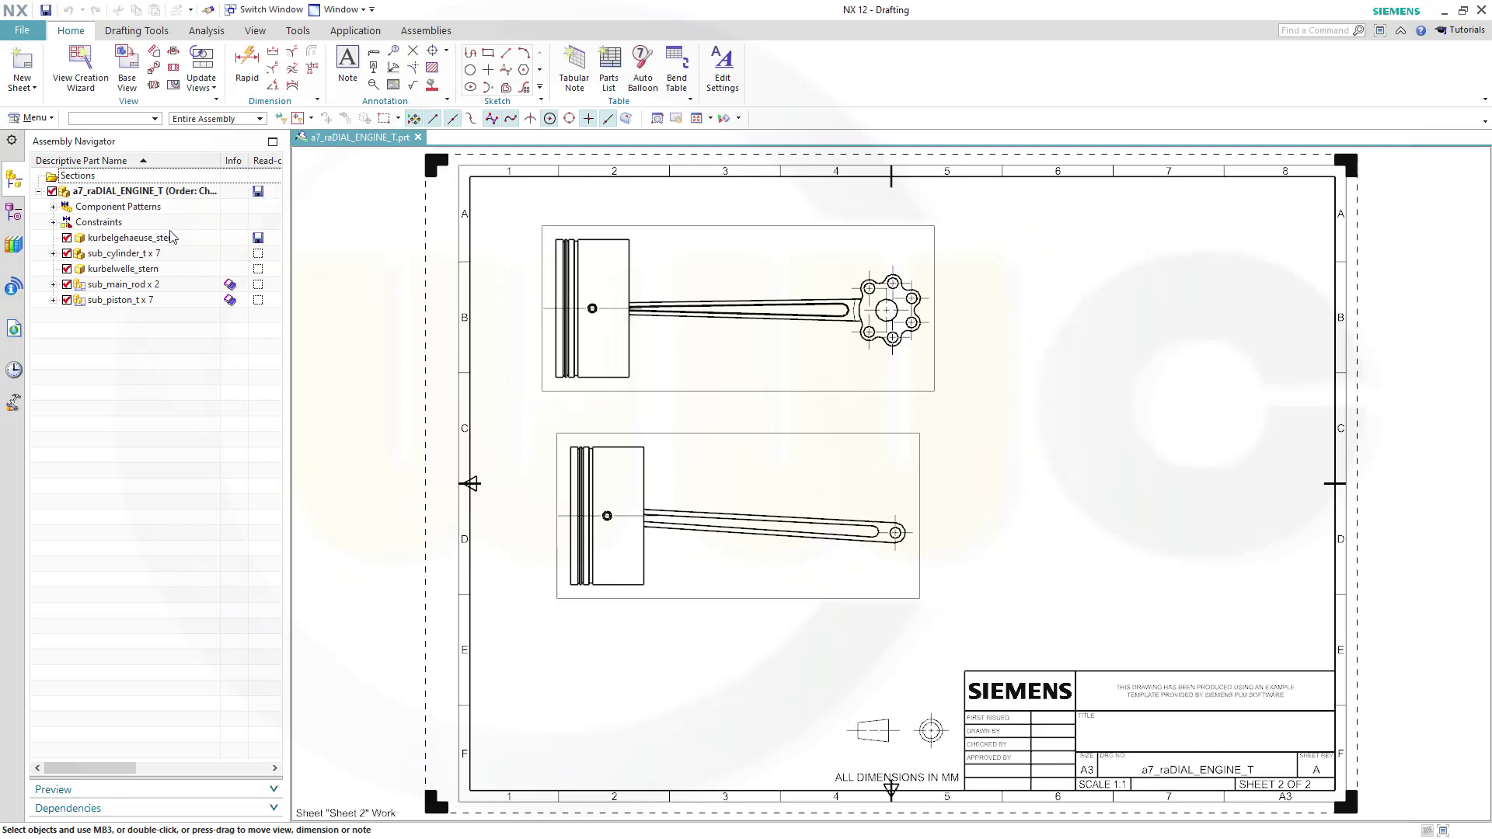
Step: Activate Sheet 1 and place a parts list at its upper right beside the engine view
left_click(13, 211)
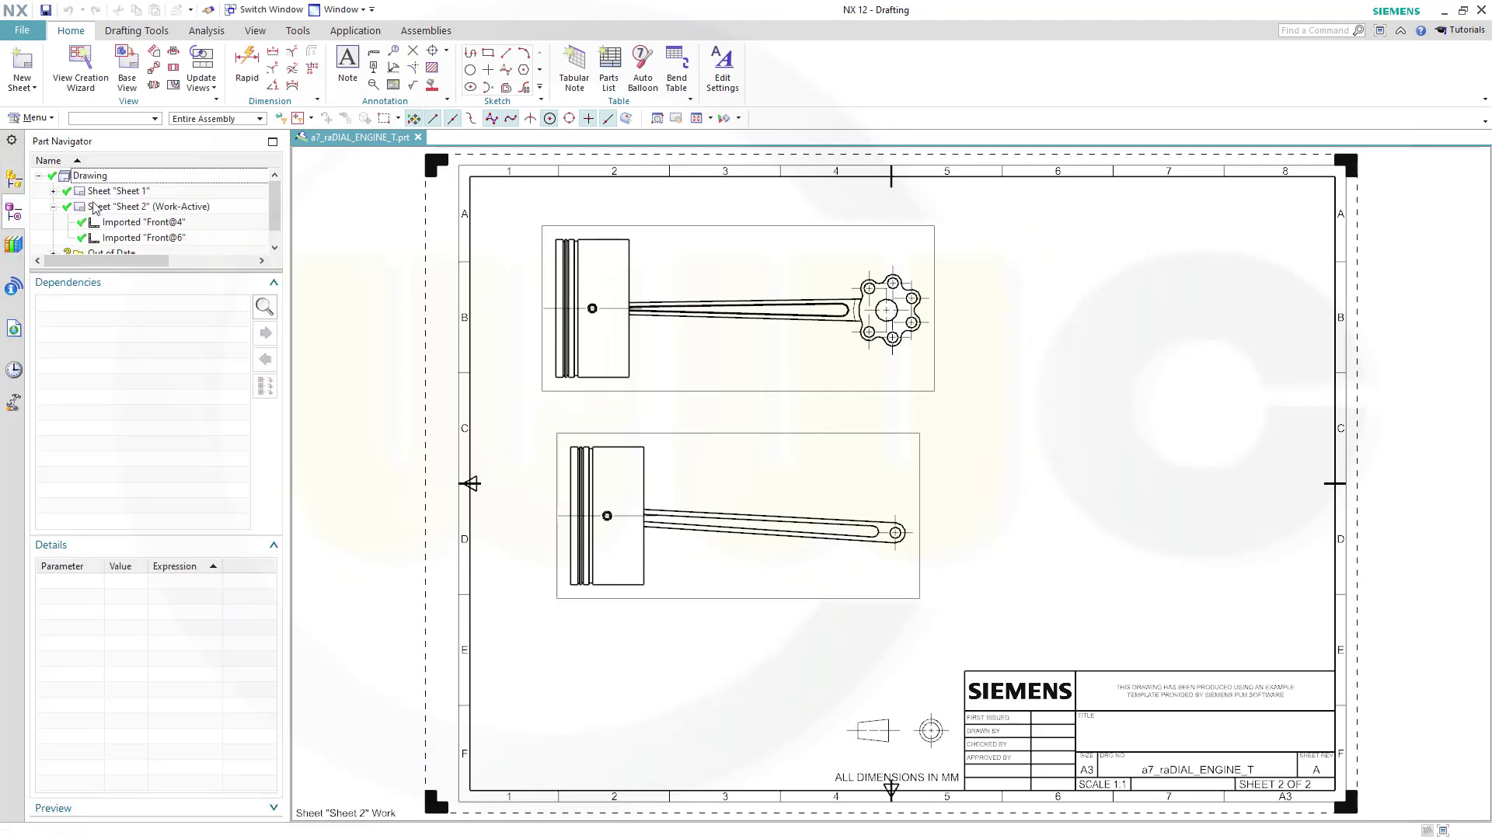
double_click(115, 190)
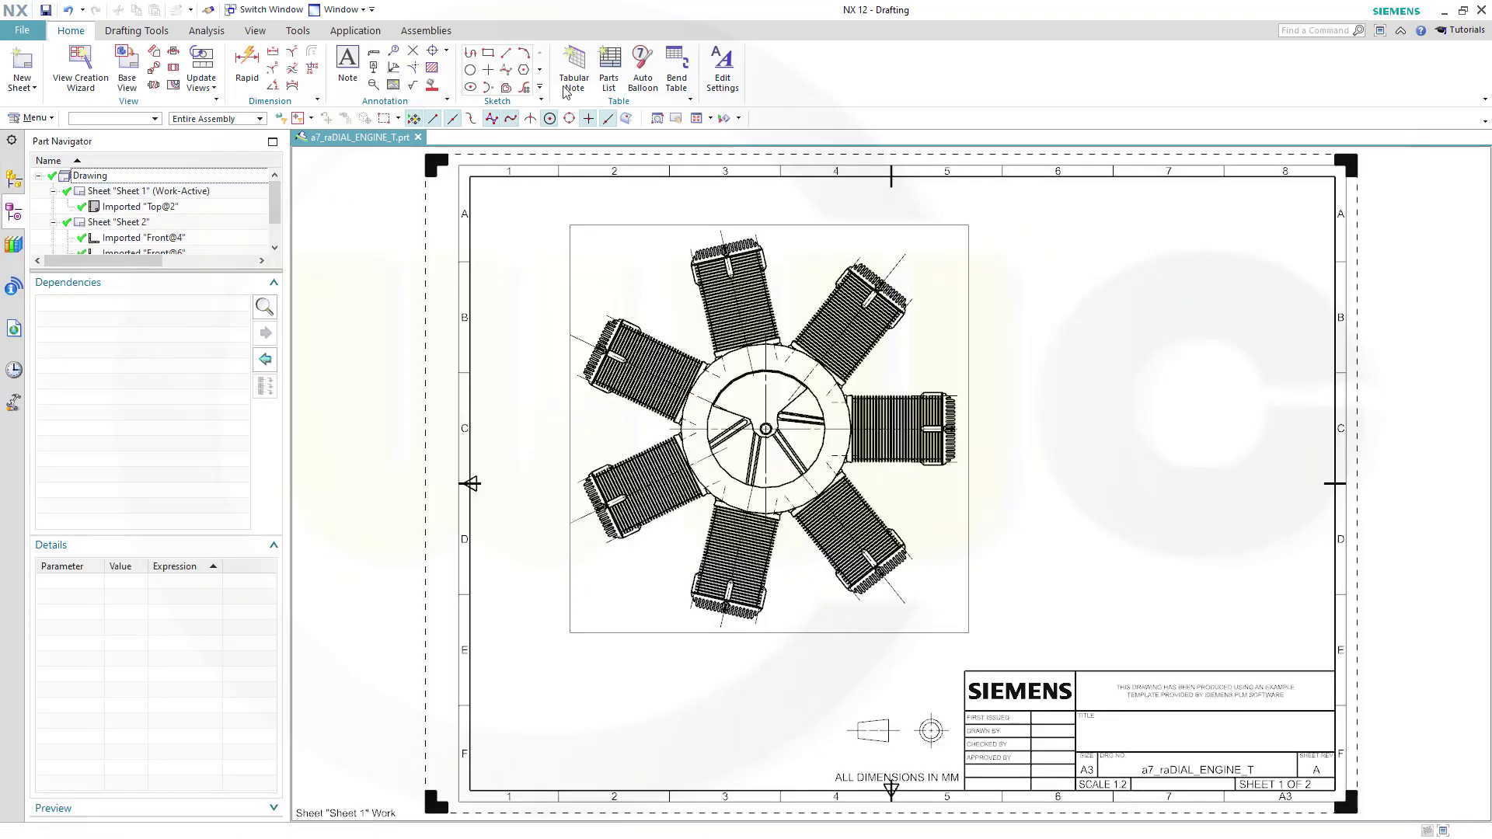
left_click(608, 70)
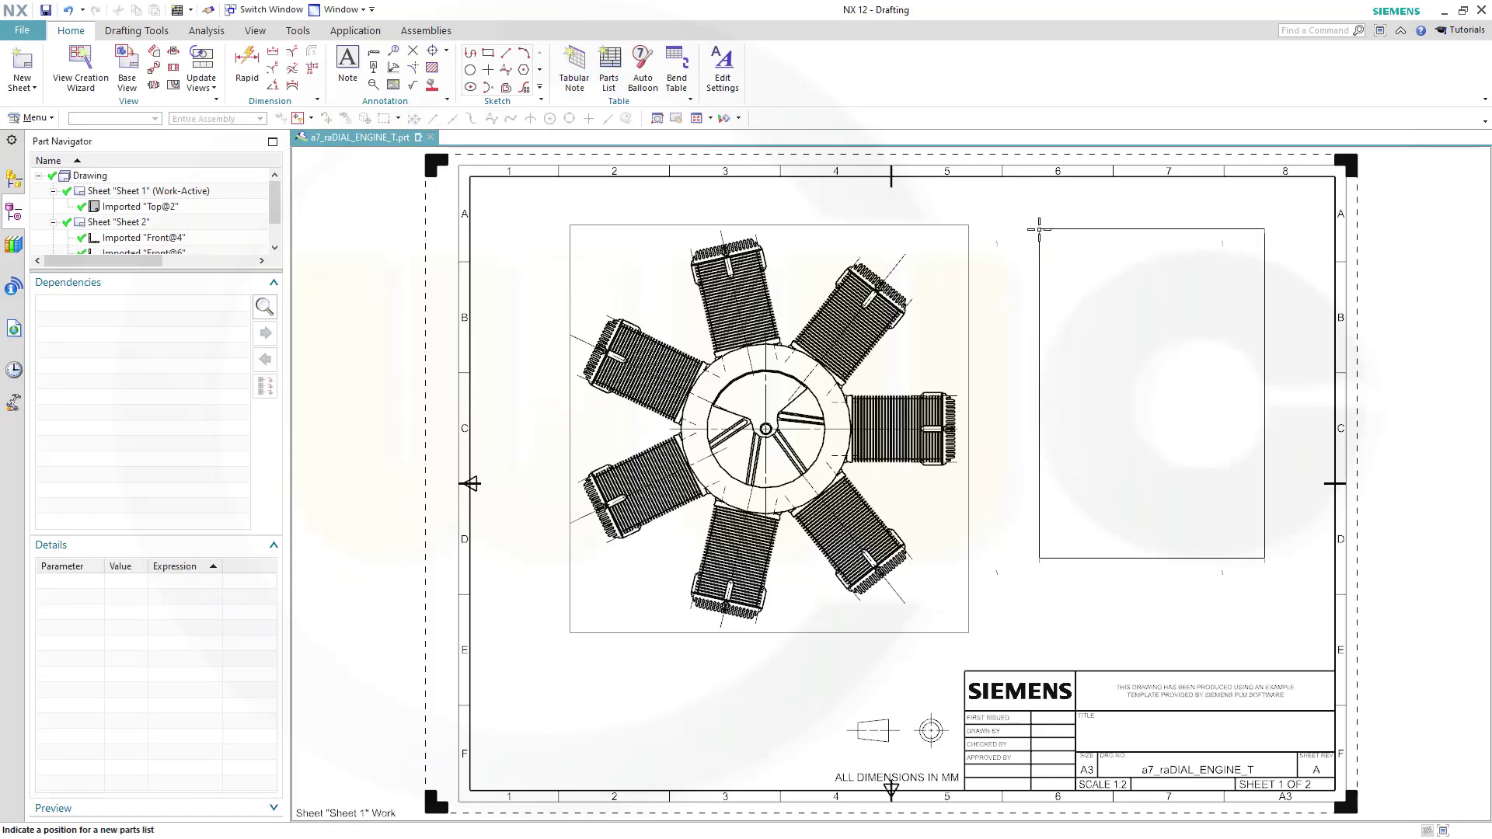
left_click(1038, 229)
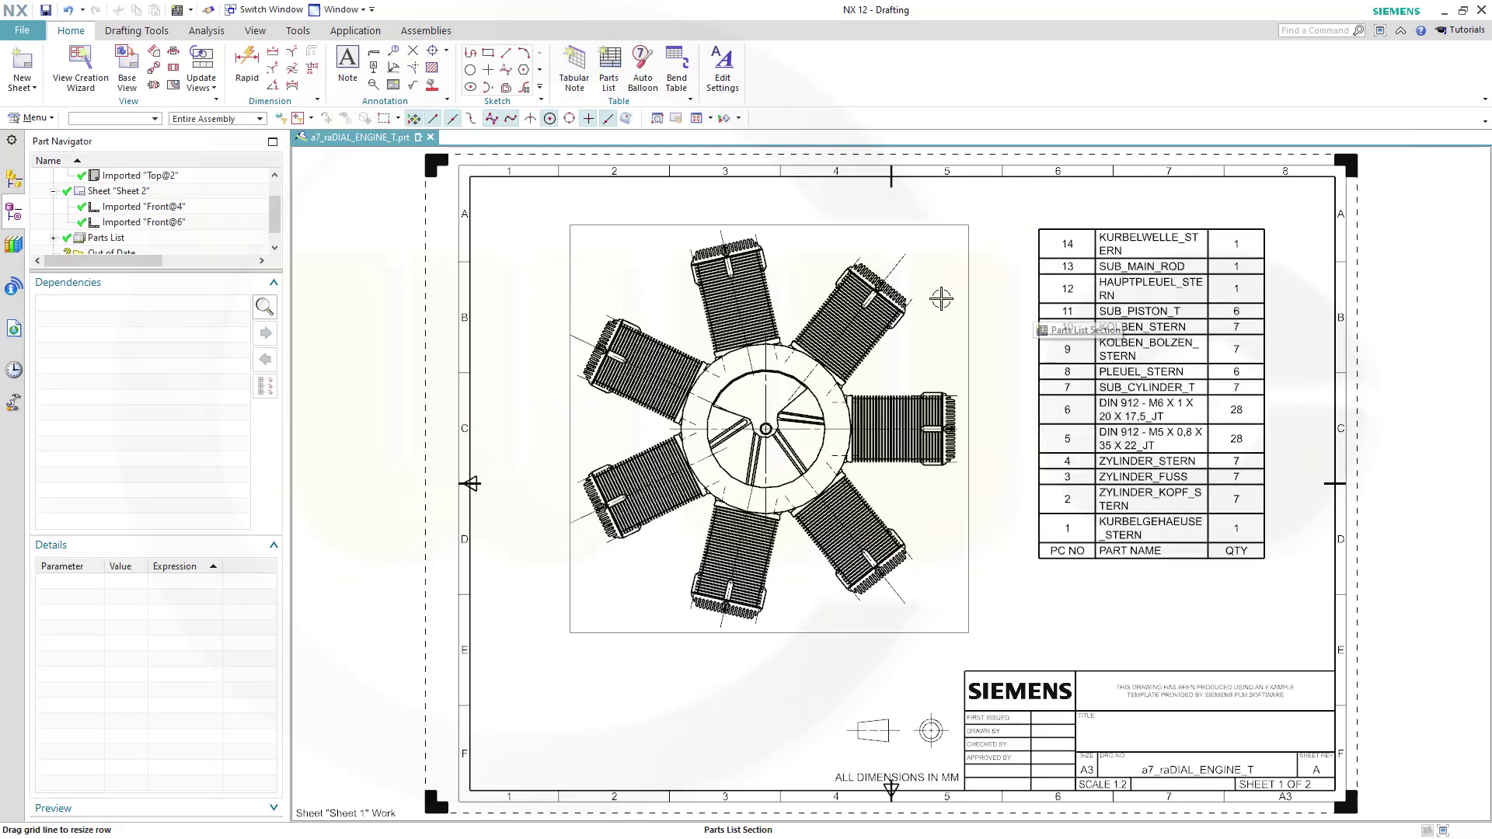
Step: Activate Sheet 2 and place its own 14-item parts list at the upper right
double_click(115, 190)
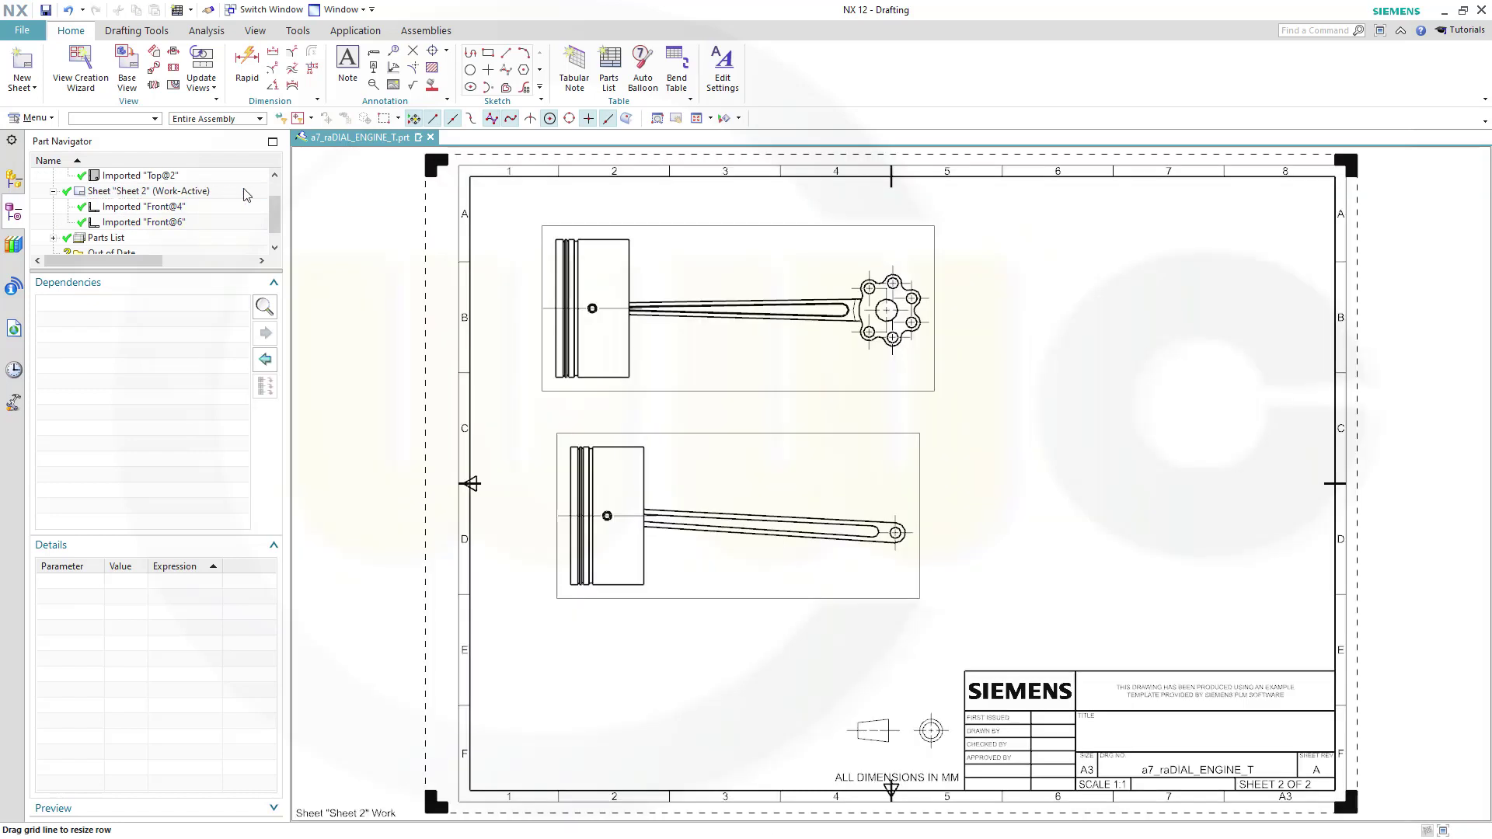
left_click(608, 69)
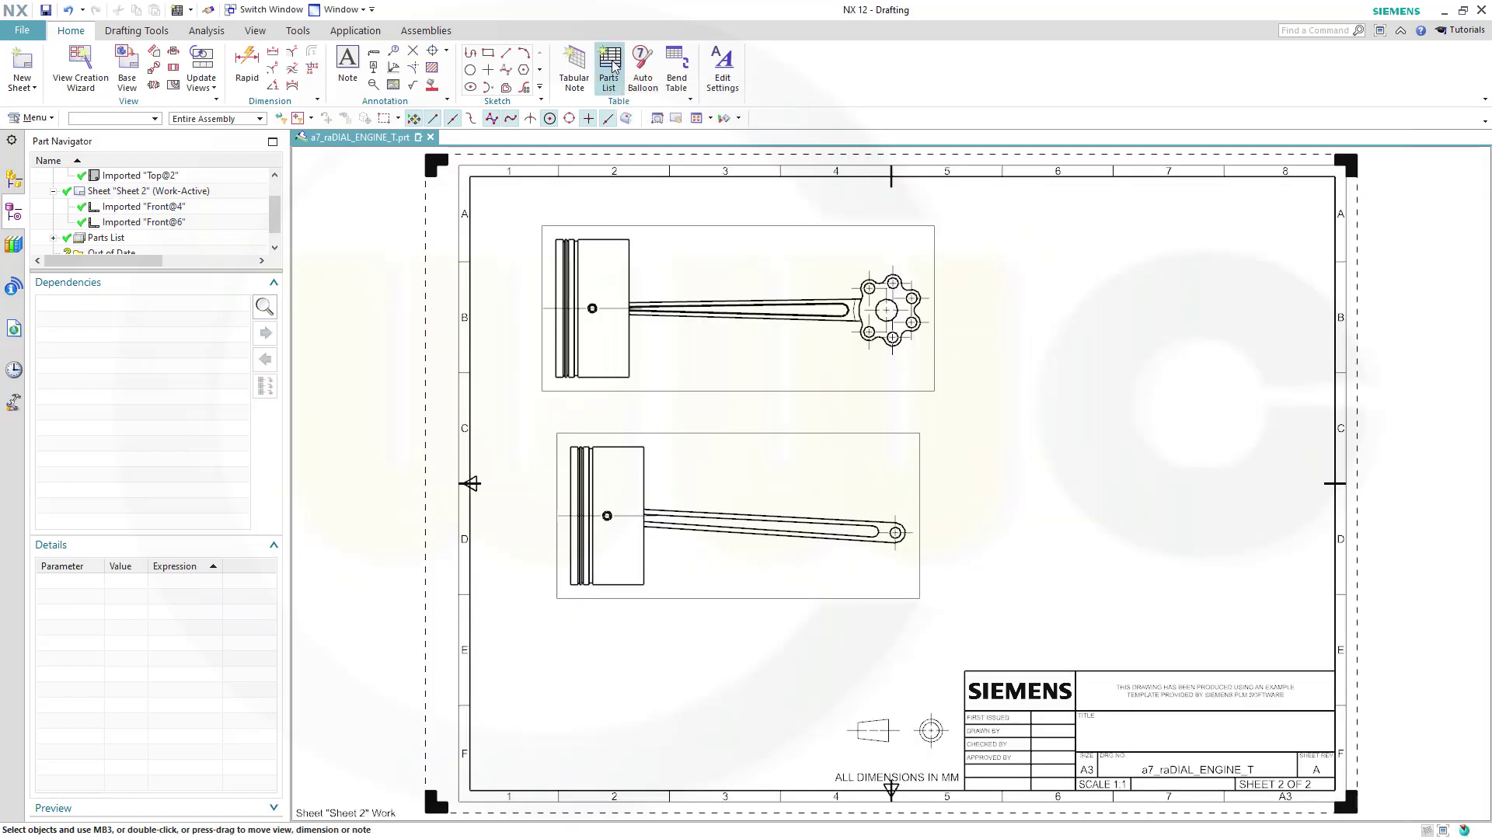
left_click(989, 221)
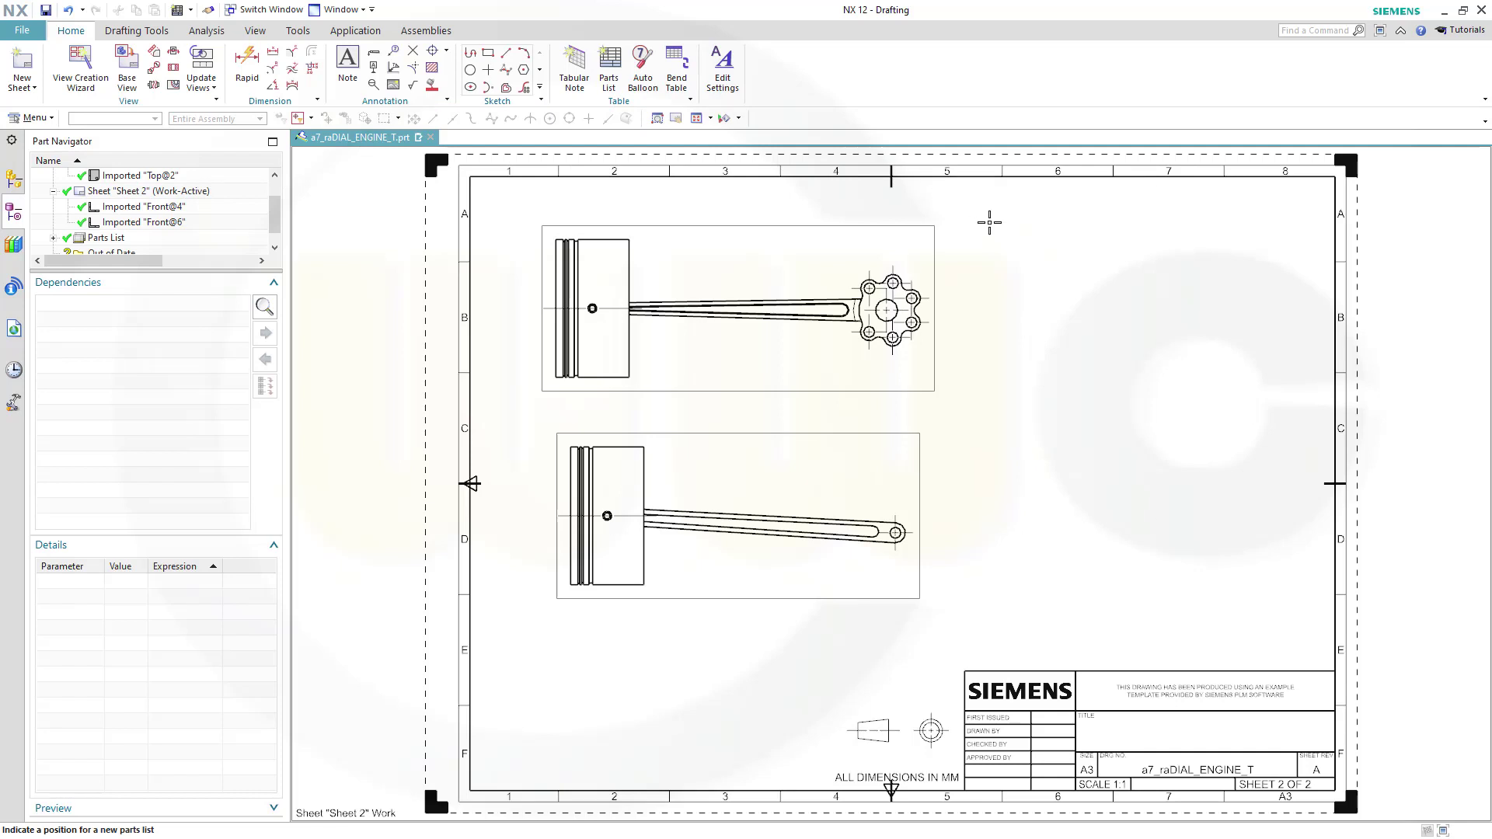
left_click(608, 68)
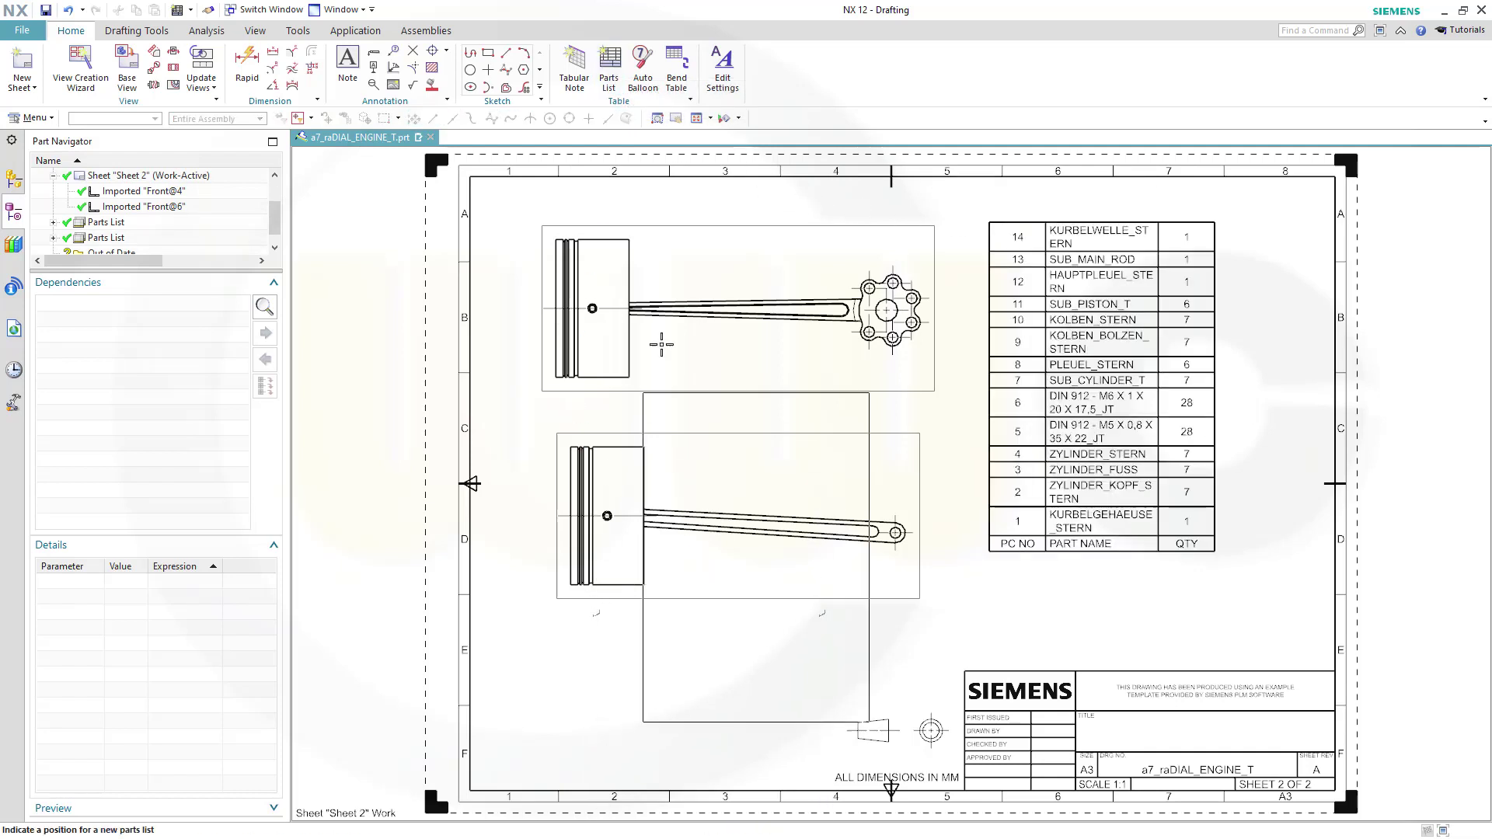